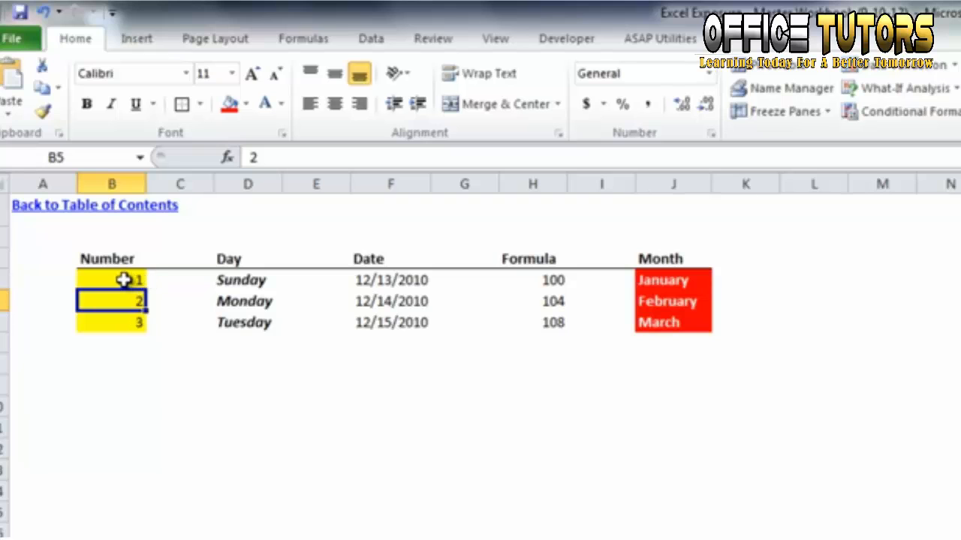
# Extend the Number series from B4:B6 down through row 17
pyautogui.moveTo(121, 278); pyautogui.dragTo(124, 323)
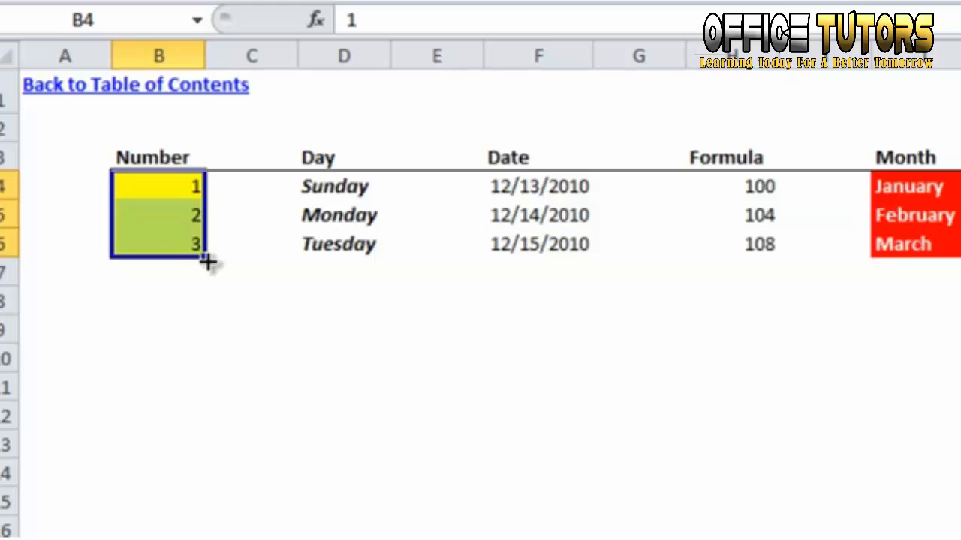
pyautogui.moveTo(208, 260); pyautogui.dragTo(216, 539)
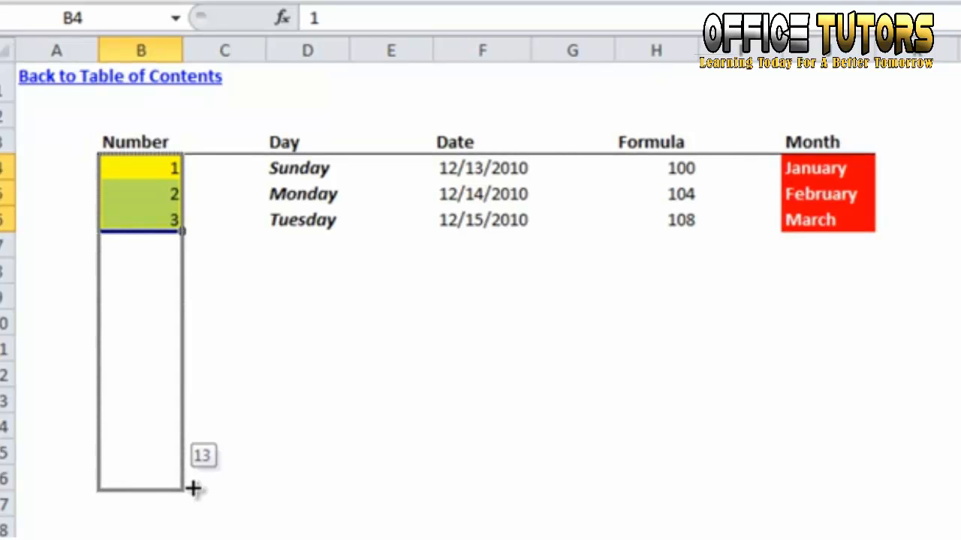
pyautogui.moveTo(193, 488); pyautogui.dragTo(189, 513)
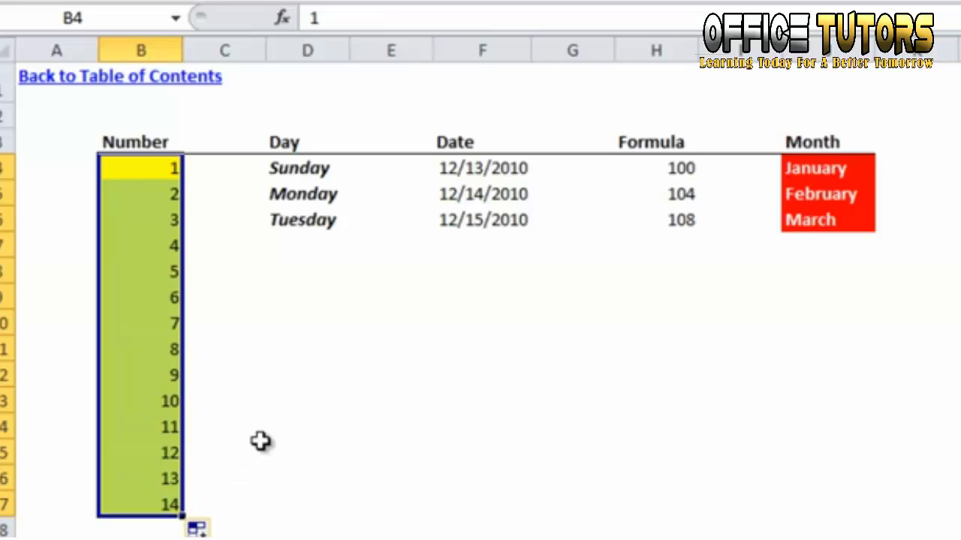
# Extend the Day series in column D and the Date series in column F down through row 17
pyautogui.moveTo(348, 176); pyautogui.dragTo(358, 520)
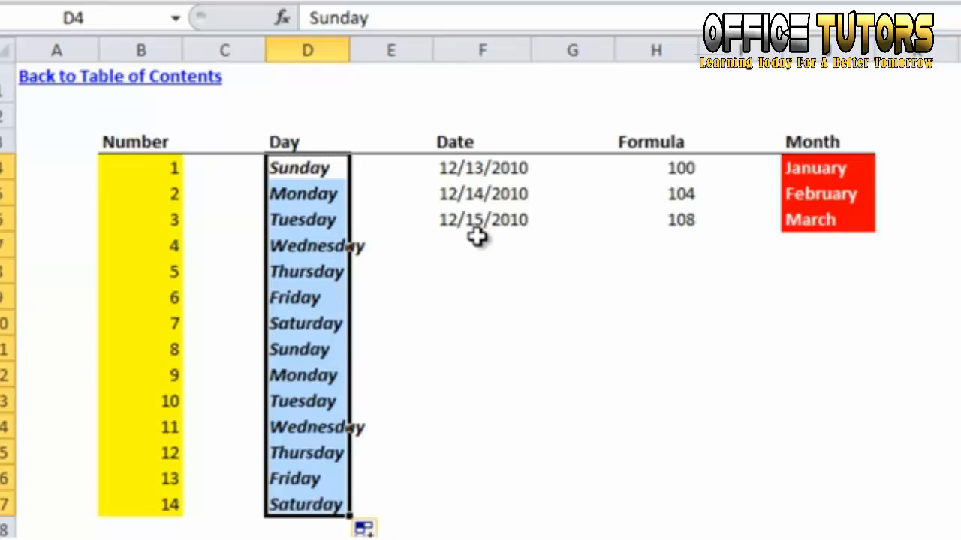
pyautogui.moveTo(497, 165); pyautogui.dragTo(531, 518)
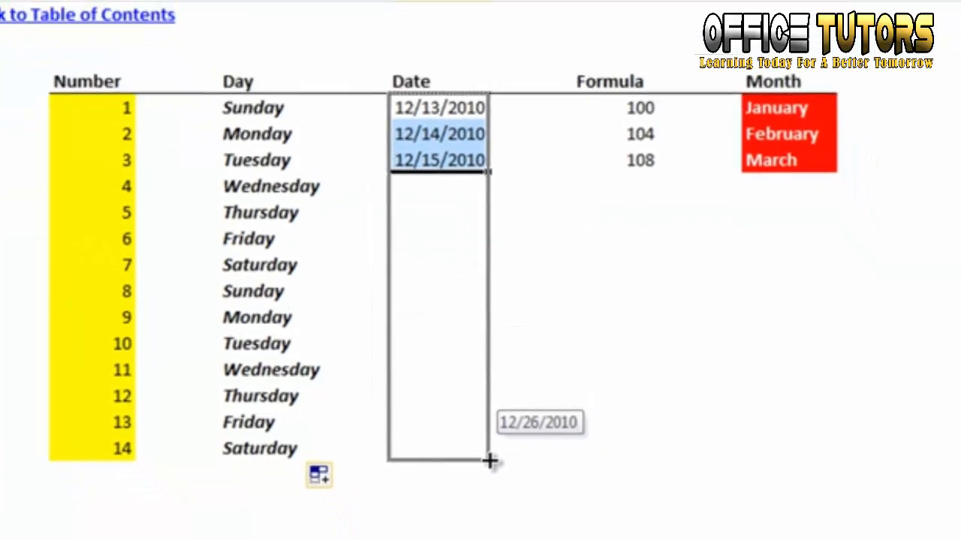
pyautogui.moveTo(490, 461); pyautogui.dragTo(490, 461)
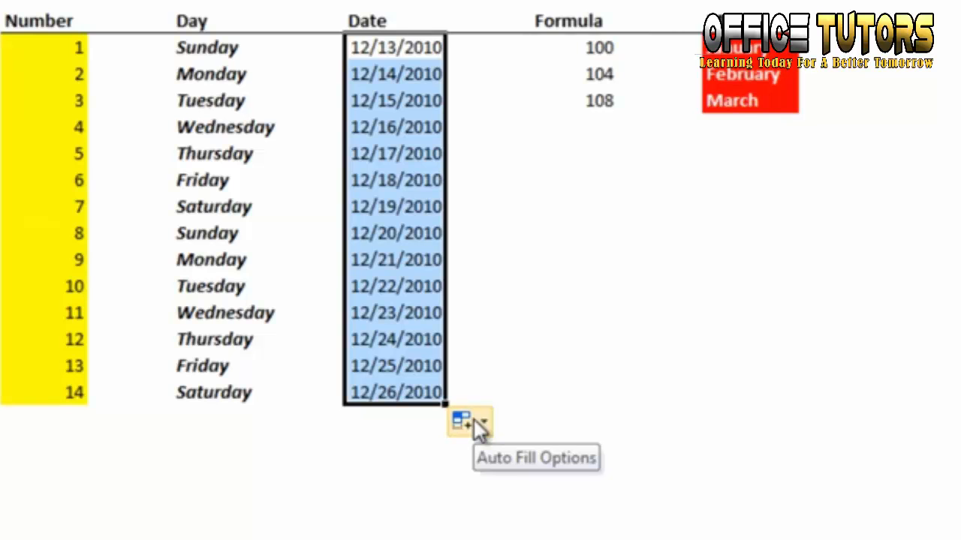
# Try Copy Cells, Fill Formatting Only and Fill Months on the filled dates, and return them to Fill Series
pyautogui.click(474, 420)
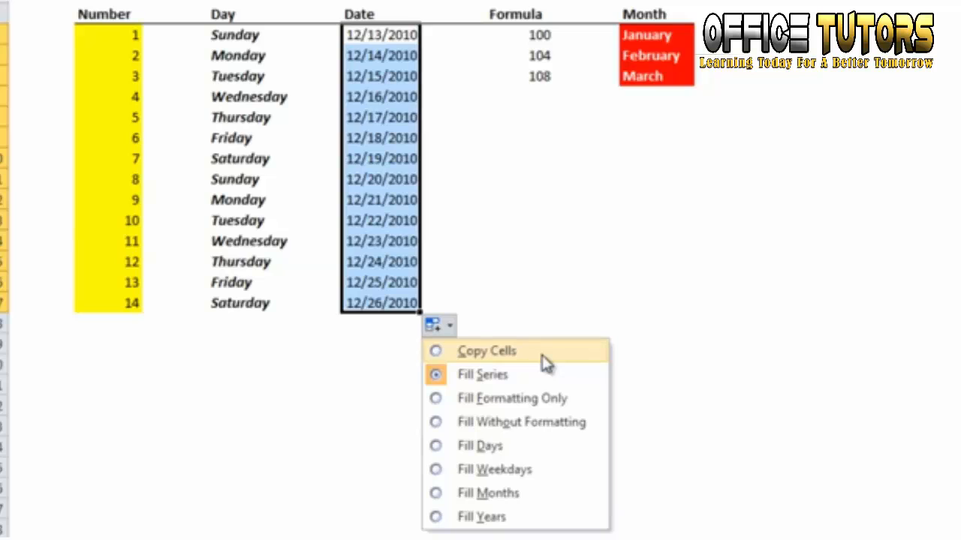
pyautogui.click(486, 351)
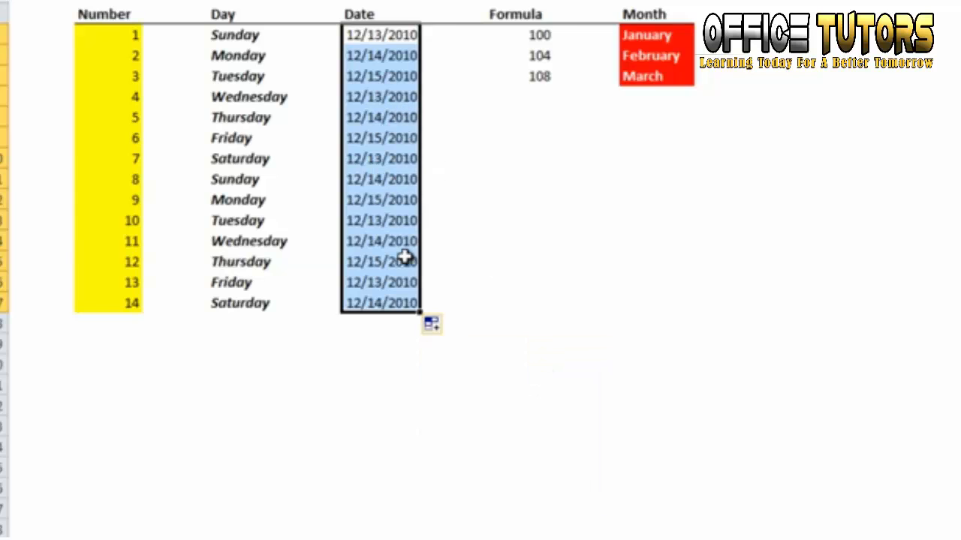
pyautogui.click(436, 327)
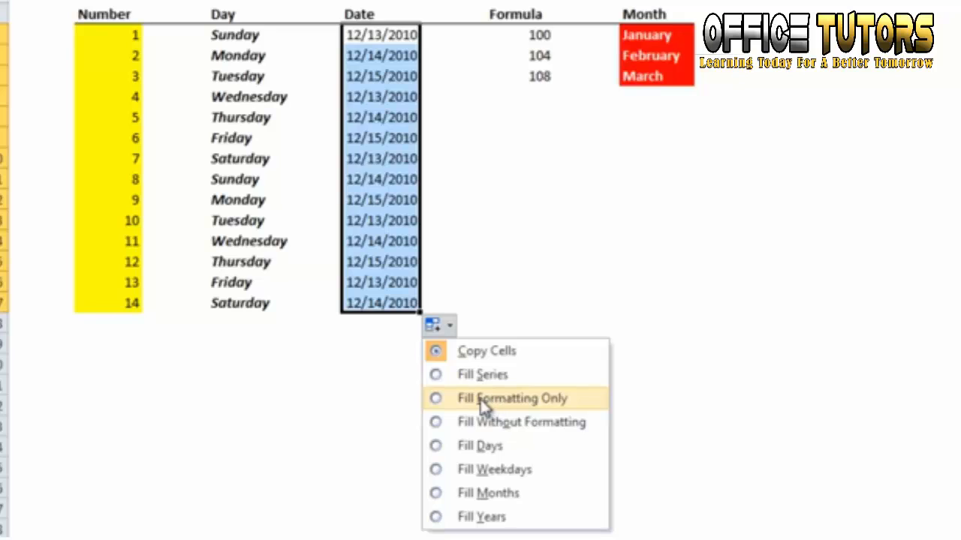
pyautogui.click(481, 399)
pyautogui.click(434, 324)
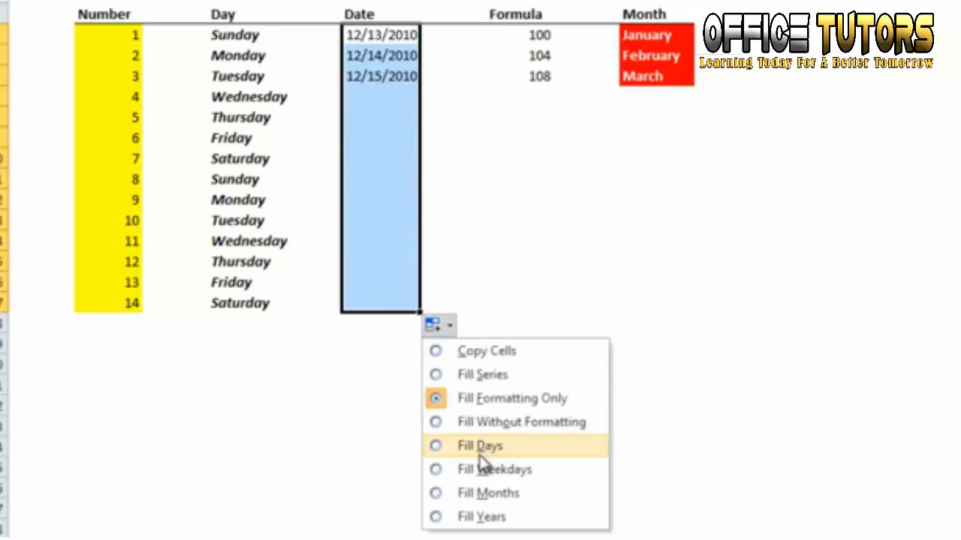
pyautogui.click(484, 493)
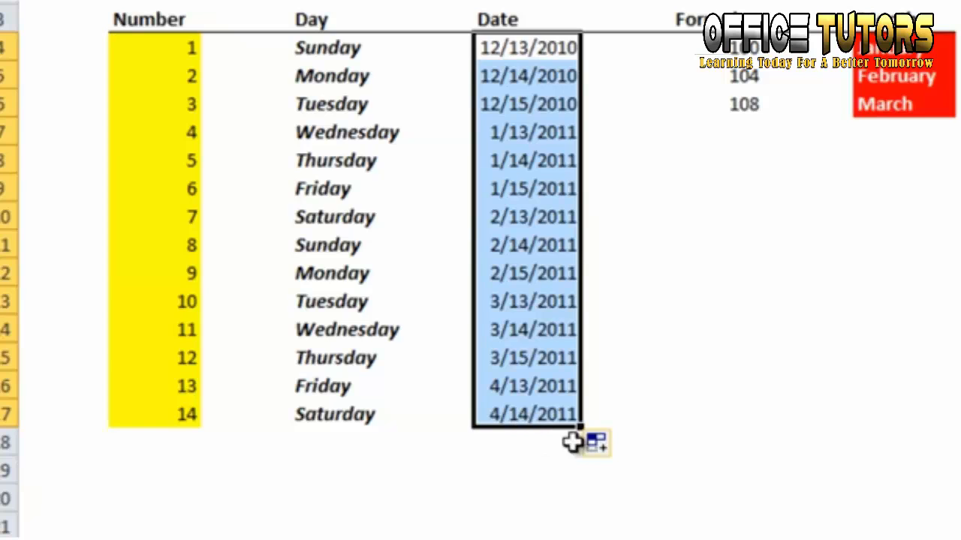
pyautogui.click(597, 443)
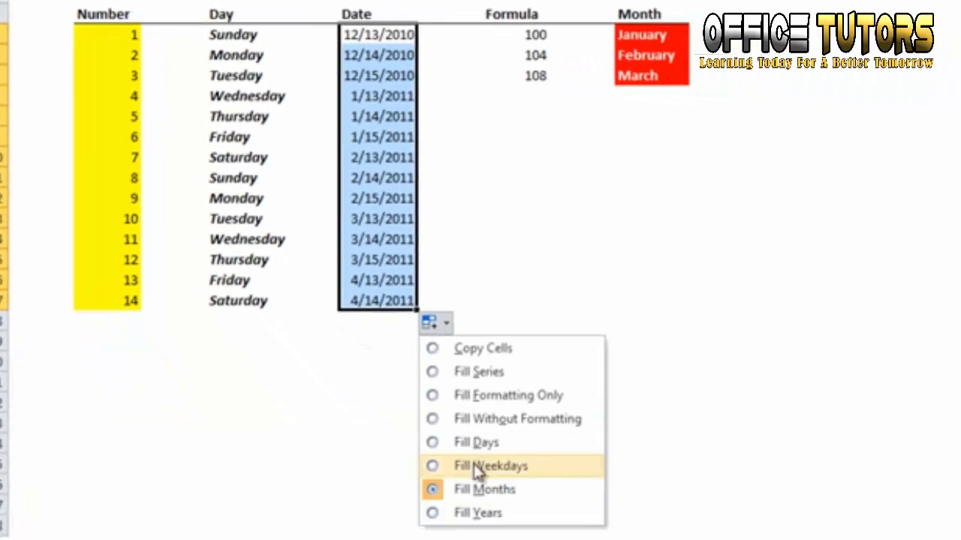
pyautogui.click(492, 374)
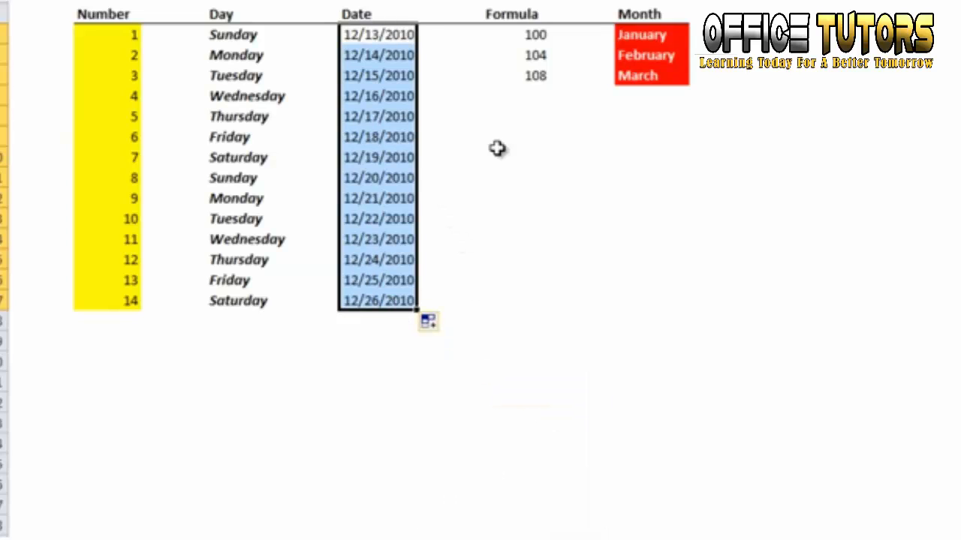
# Inspect the entries in H4:H6 and fill the formula in H6 down through row 17
pyautogui.click(522, 117)
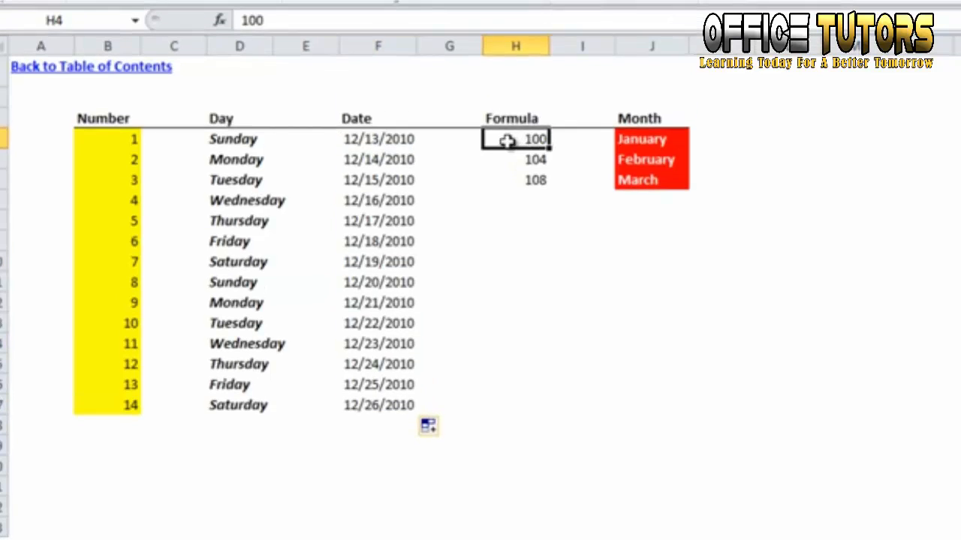
pyautogui.click(518, 161)
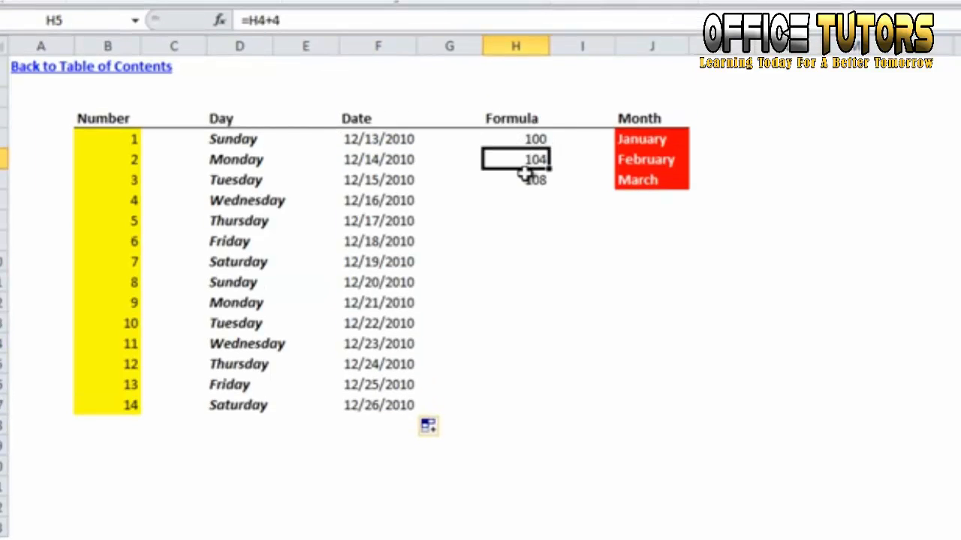
pyautogui.click(524, 181)
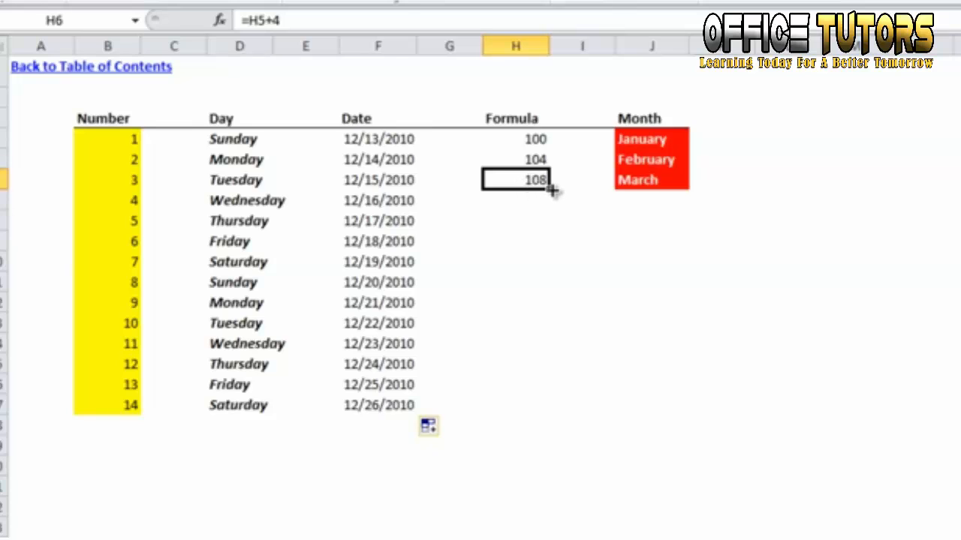
pyautogui.moveTo(551, 191); pyautogui.dragTo(551, 412)
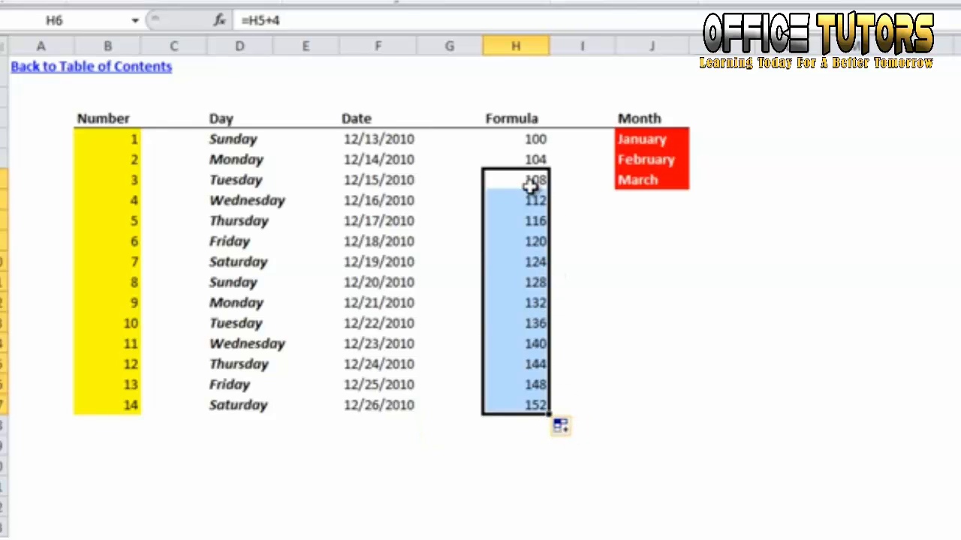
# Examine the filled formulas cell by cell down the Formula column, checking which cell each one references
pyautogui.press('Down')
pyautogui.press('Down')
pyautogui.press('Down')
pyautogui.press('Down')
pyautogui.press('Down')
pyautogui.press('Down')
pyautogui.press('Down')
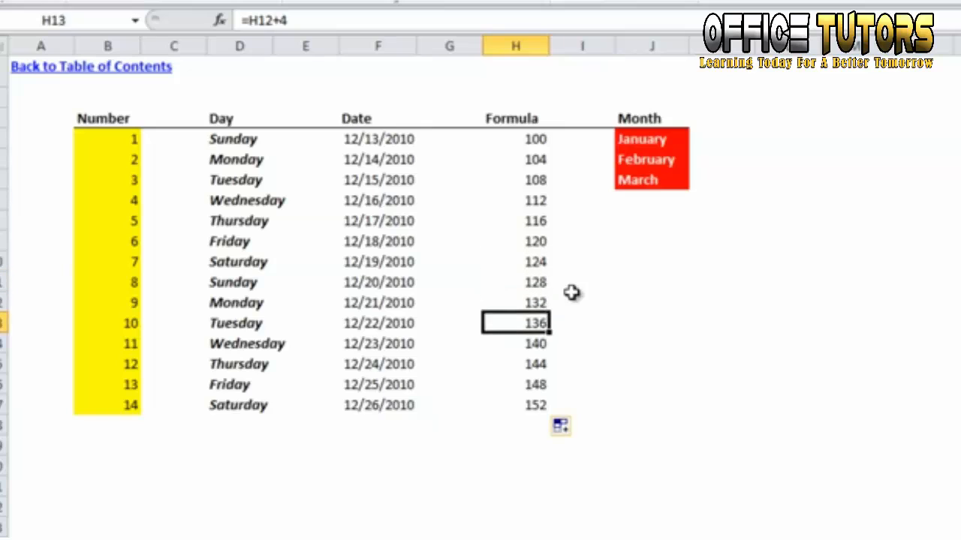
pyautogui.press('Down')
pyautogui.press('Down')
# Extend the Month series from J4:J6 down through row 17
pyautogui.click(672, 177)
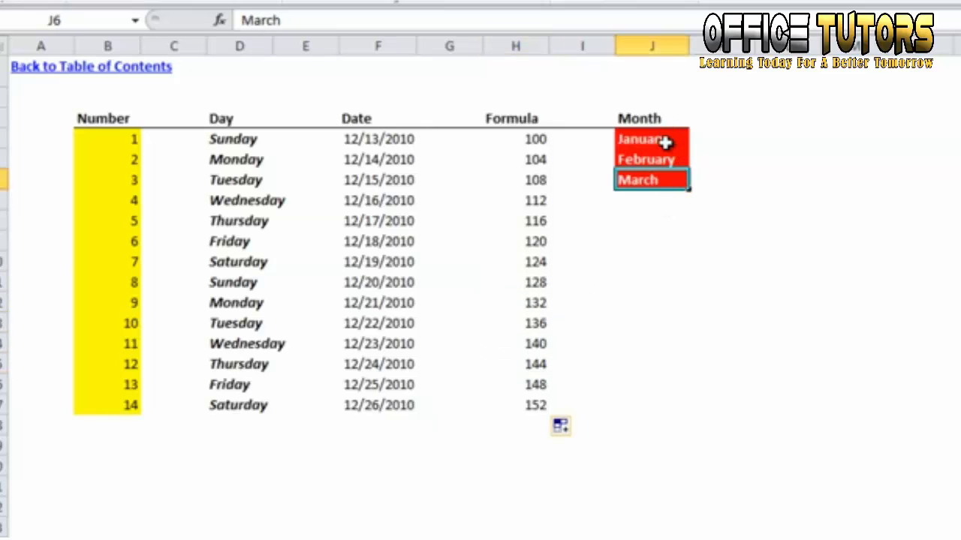
pyautogui.moveTo(672, 139); pyautogui.dragTo(703, 423)
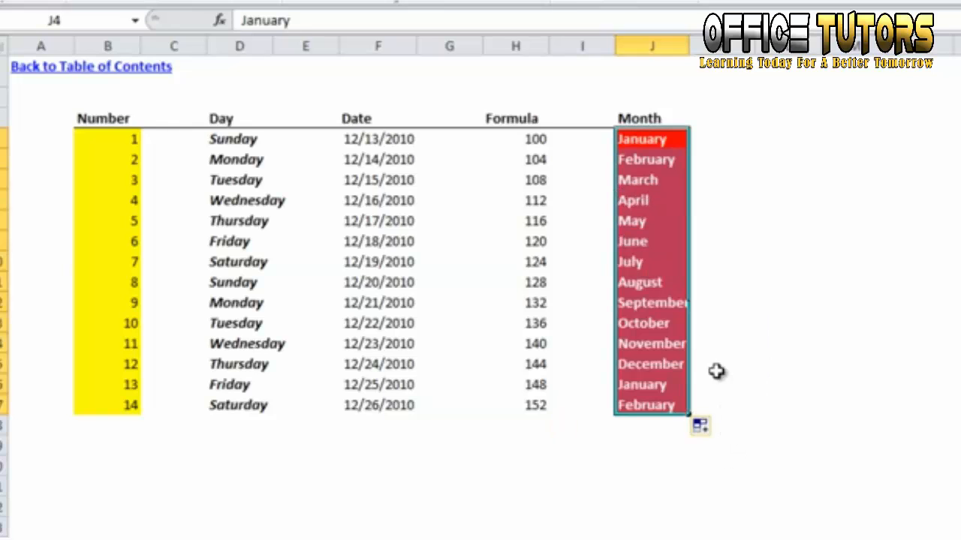
# Try Fill Without Formatting on the filled months, and return them to Fill Series
pyautogui.click(702, 426)
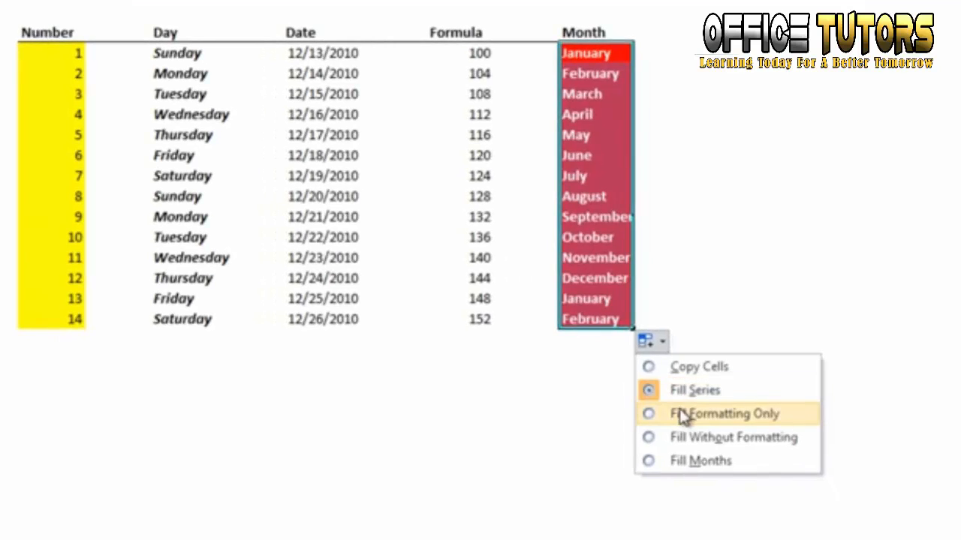
pyautogui.click(713, 454)
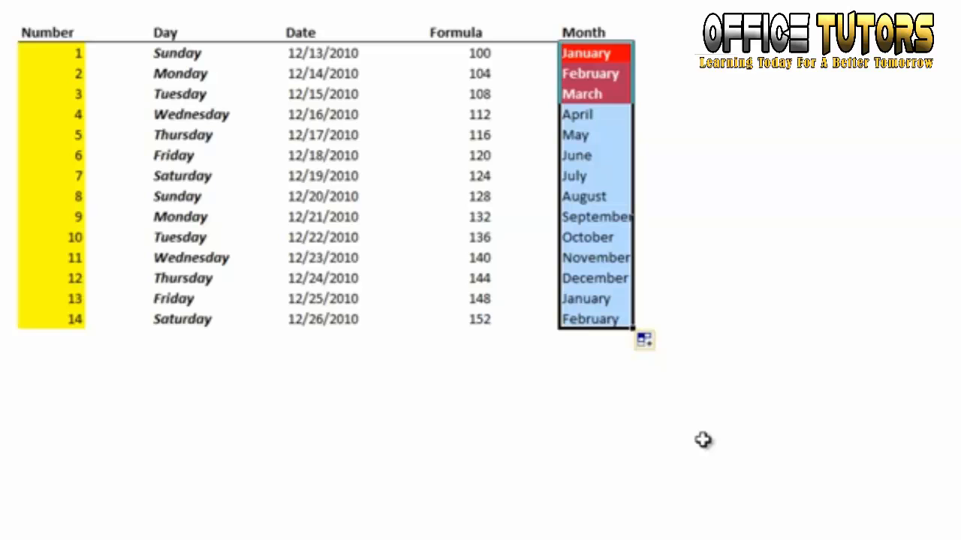
pyautogui.click(644, 340)
pyautogui.click(684, 392)
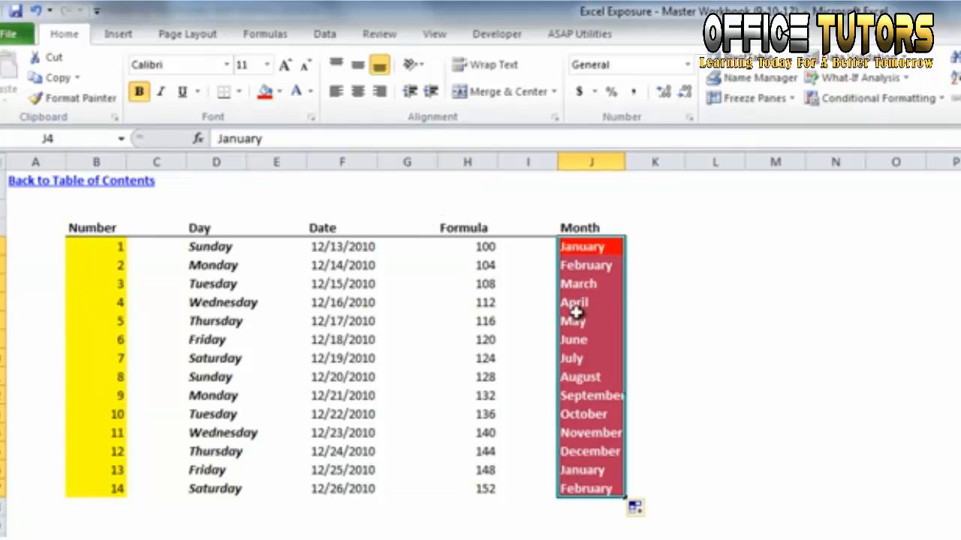
# Copy the red formatting of months J6:J8 onto numbers B4:B17 with Format Painter, and undo it
pyautogui.click(569, 281)
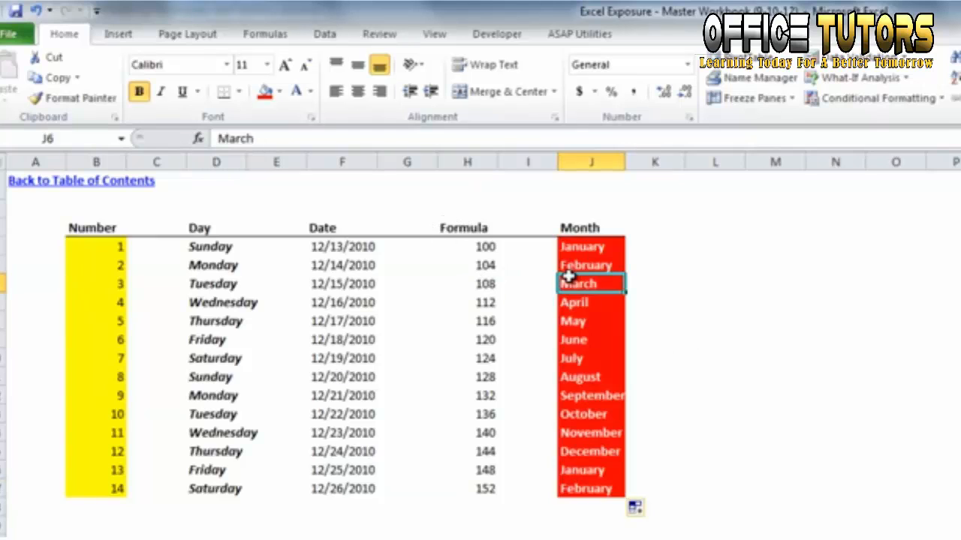
pyautogui.moveTo(601, 248); pyautogui.dragTo(607, 319)
pyautogui.click(604, 304)
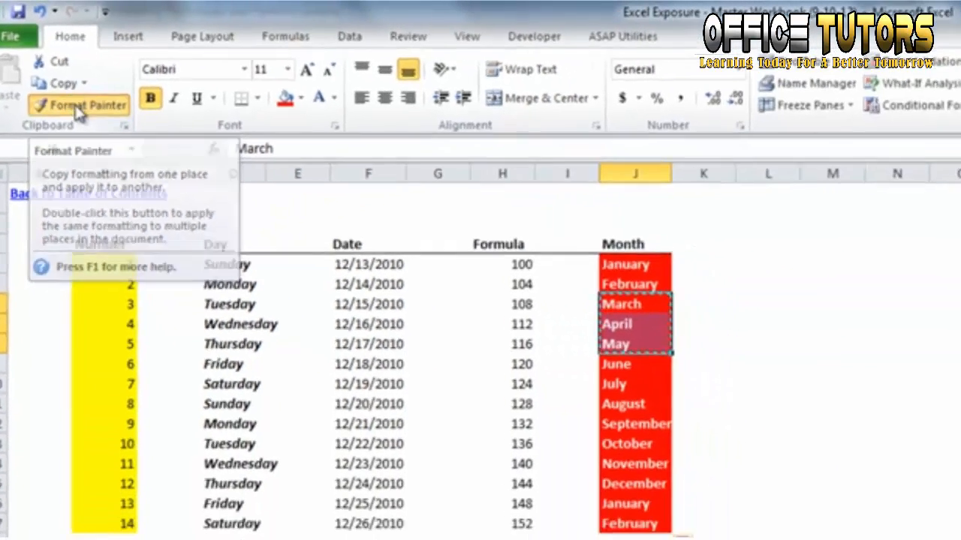
pyautogui.click(117, 149)
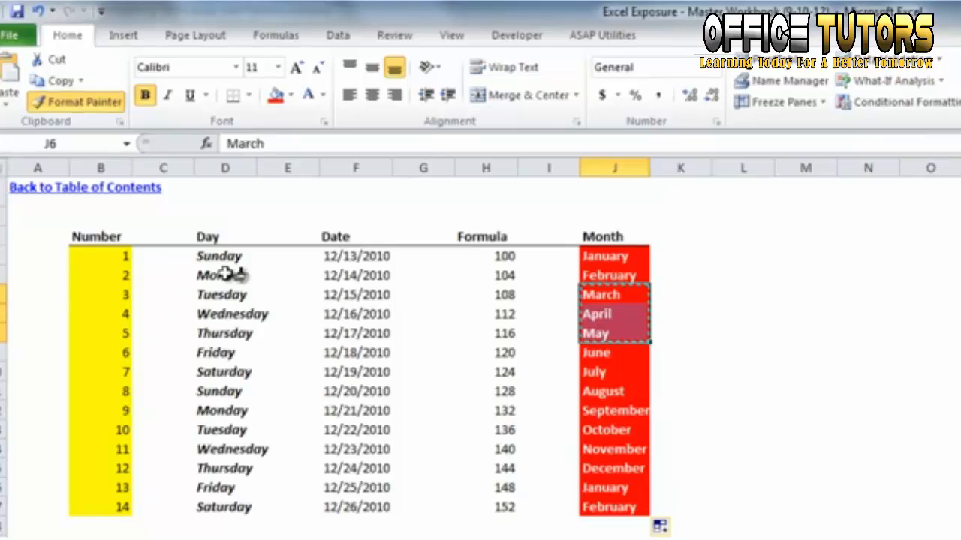
pyautogui.moveTo(118, 260); pyautogui.dragTo(121, 508)
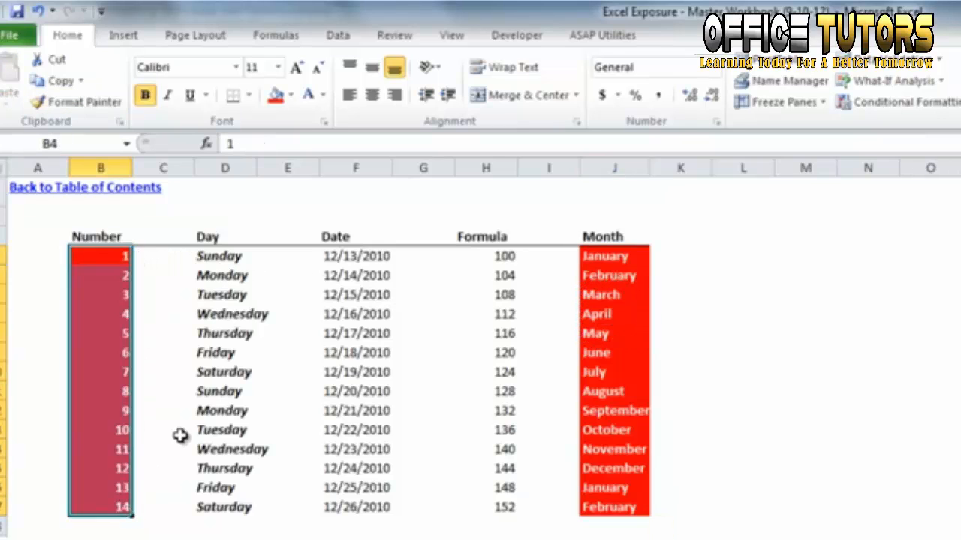
pyautogui.click(331, 411)
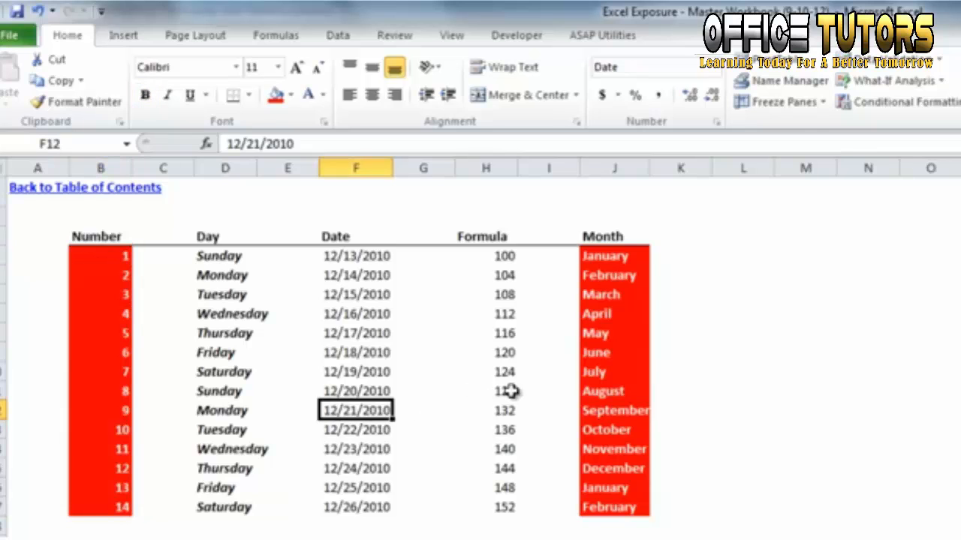
pyautogui.hotkey('ctrl', 'z')
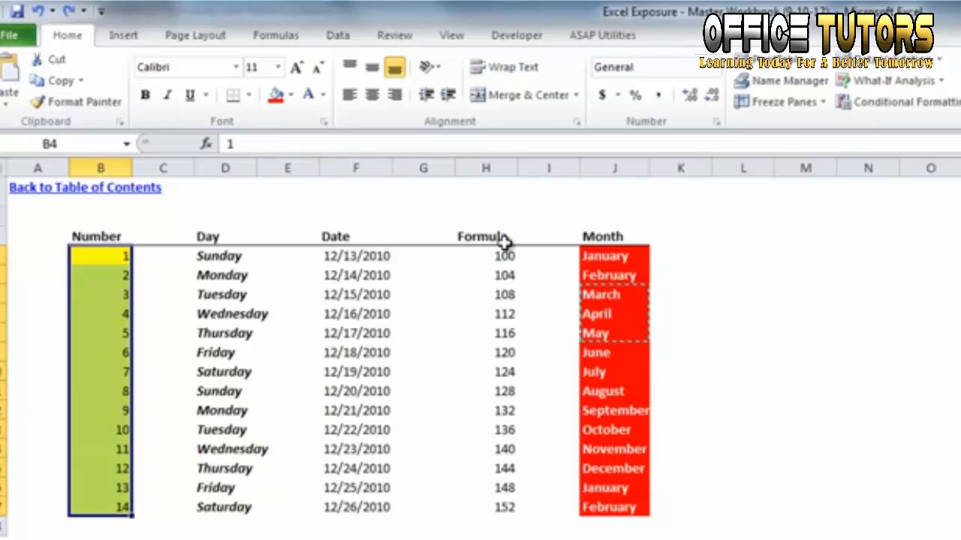
# Copy the bold italic formatting of days D5:D9 onto numbers B5:B8 with Format Painter
pyautogui.click(519, 280)
pyautogui.moveTo(252, 278); pyautogui.dragTo(253, 352)
pyautogui.click(84, 101)
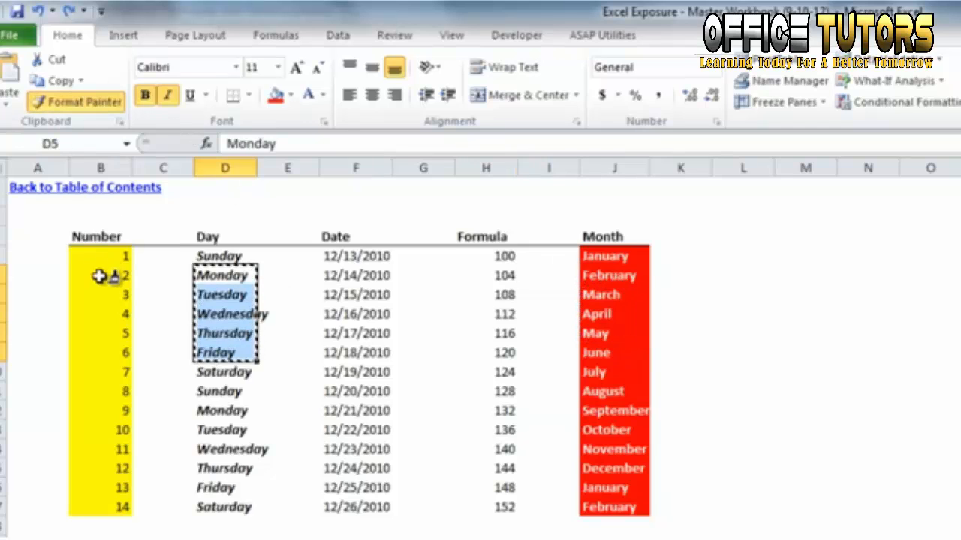
pyautogui.moveTo(118, 281); pyautogui.dragTo(120, 334)
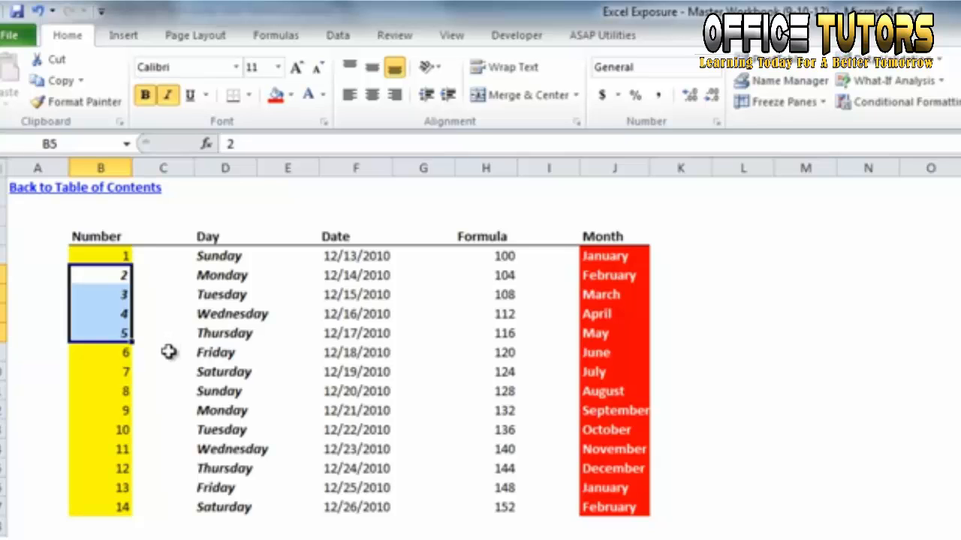
# Copy the bold italic formatting of days D6:D8 repeatedly onto numbers B4:B16 with Format Painter locked on
pyautogui.moveTo(245, 294); pyautogui.dragTo(244, 345)
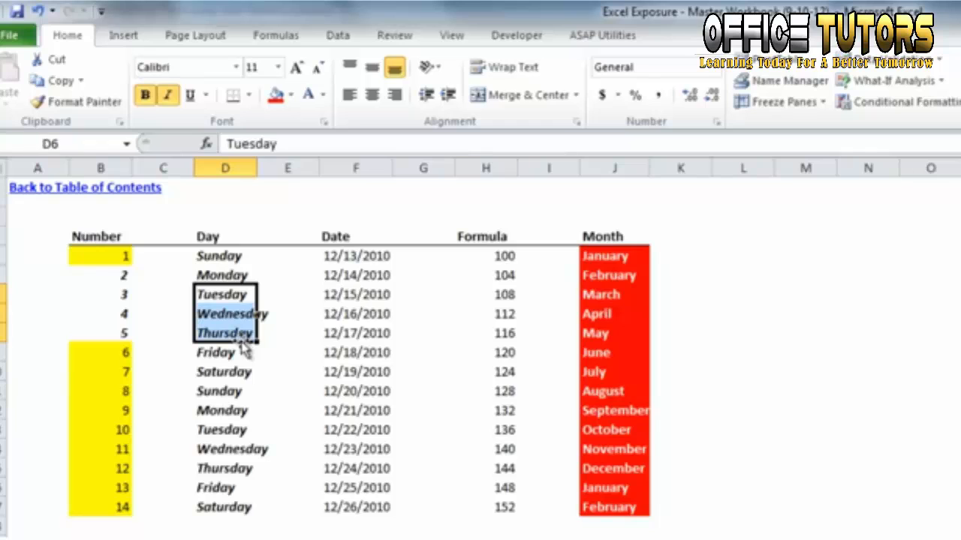
pyautogui.click(101, 102)
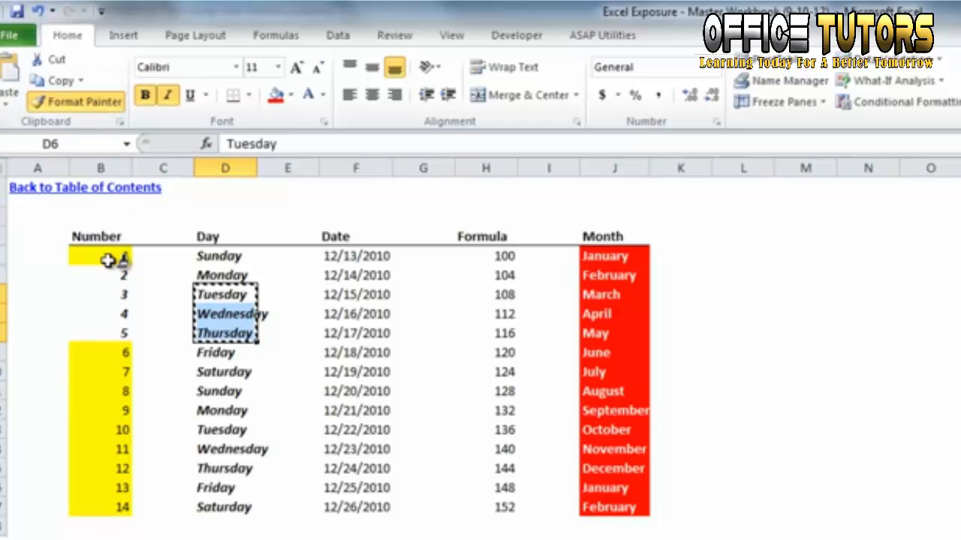
pyautogui.moveTo(112, 258); pyautogui.dragTo(109, 297)
pyautogui.click(110, 318)
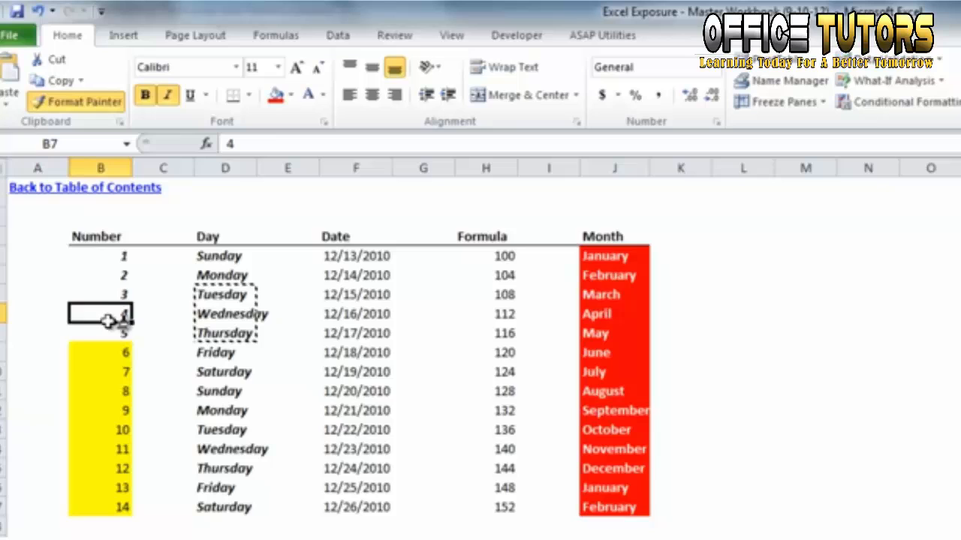
pyautogui.click(110, 389)
pyautogui.click(124, 354)
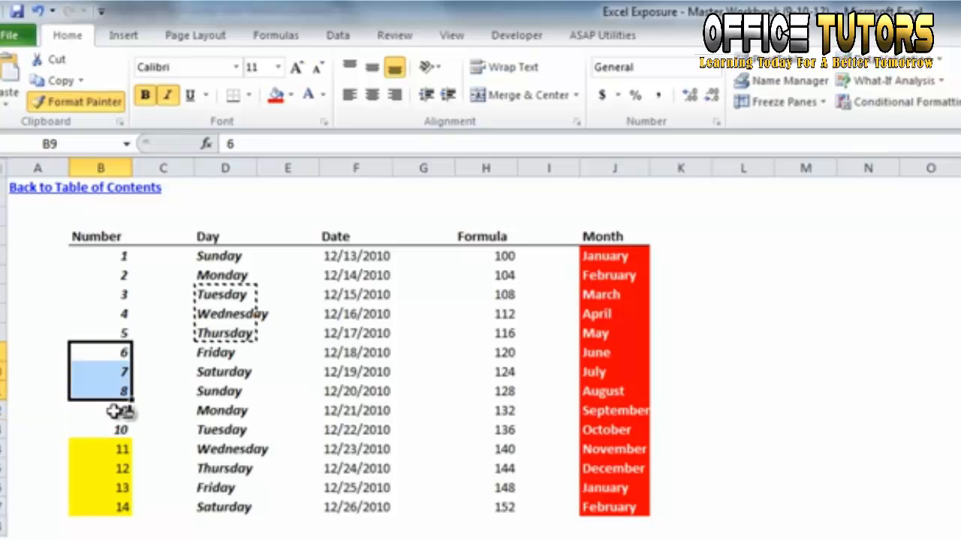
pyautogui.click(88, 444)
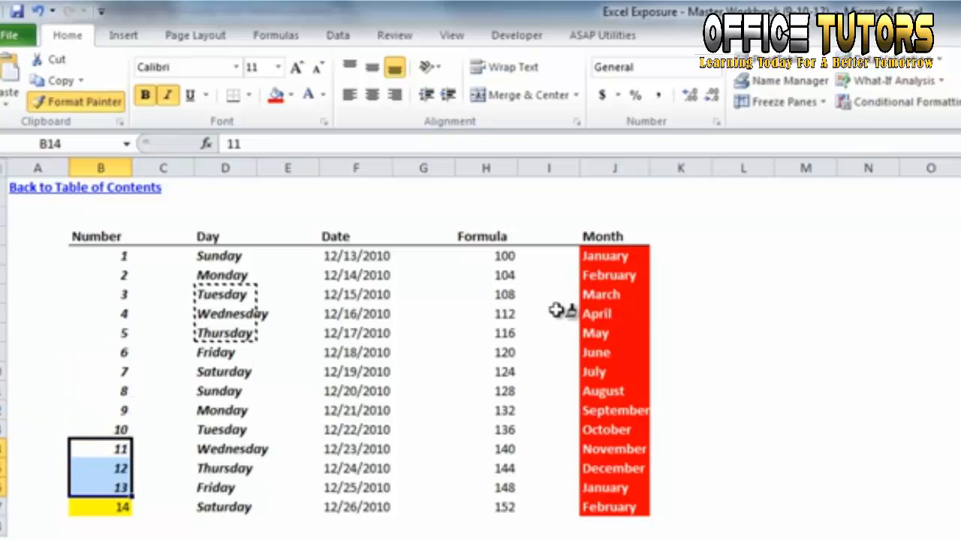
# Apply the same copied formatting to months J7:J9 and J11:J13, and turn Format Painter off
pyautogui.click(612, 314)
pyautogui.click(637, 391)
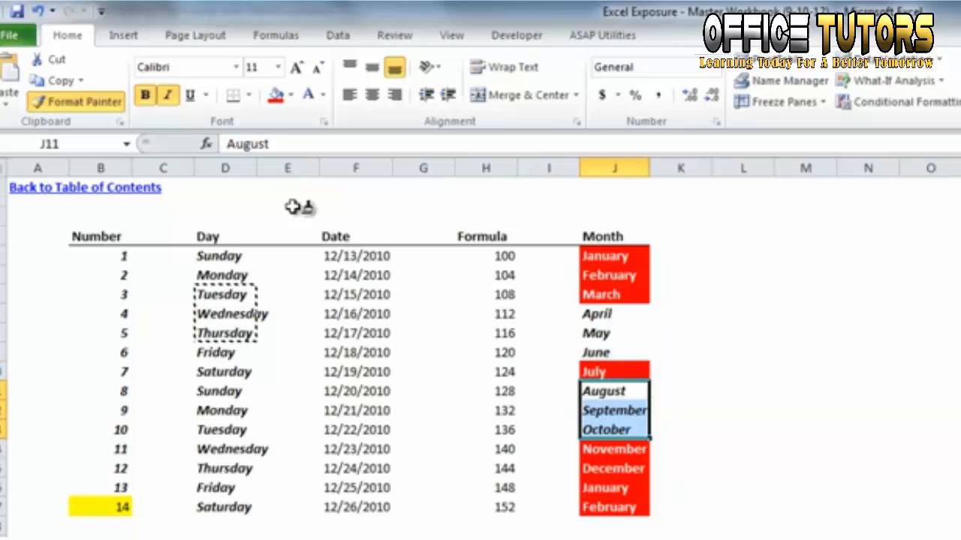
pyautogui.click(88, 105)
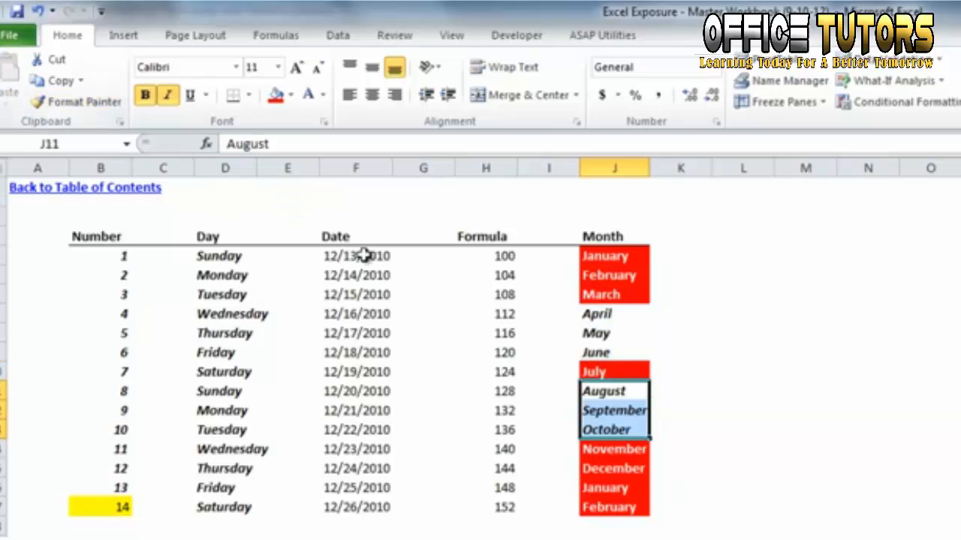
pyautogui.click(634, 410)
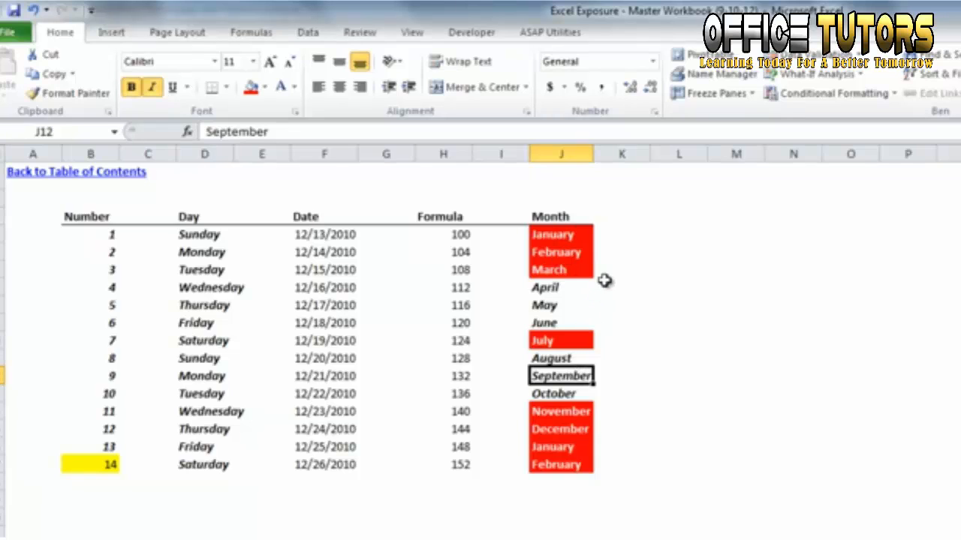
# Freeze the panes at cell C4 to keep the heading rows and the Number column in view
pyautogui.click(105, 235)
pyautogui.click(193, 251)
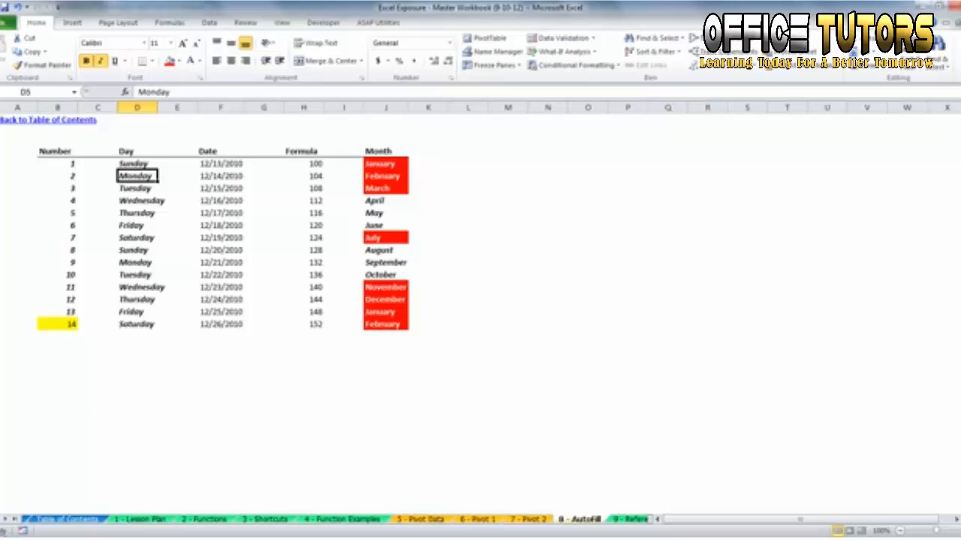
pyautogui.scroll(-1, 480, 224)
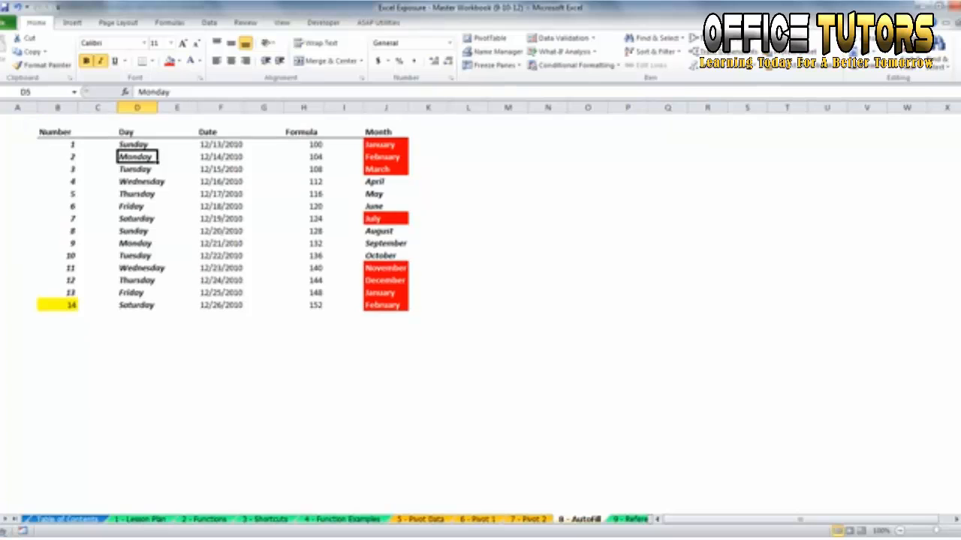
pyautogui.scroll(-4, 223, 215)
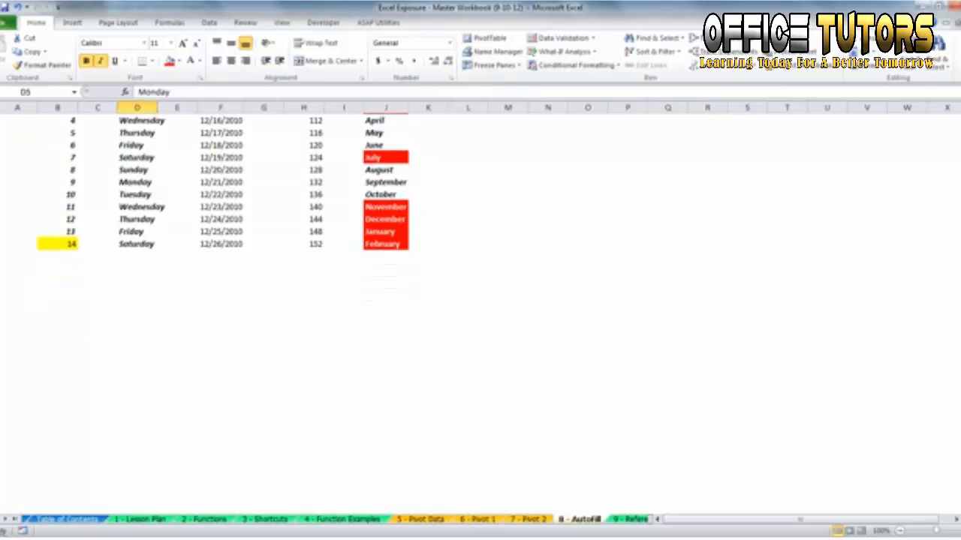
pyautogui.scroll(-1, 959, 348)
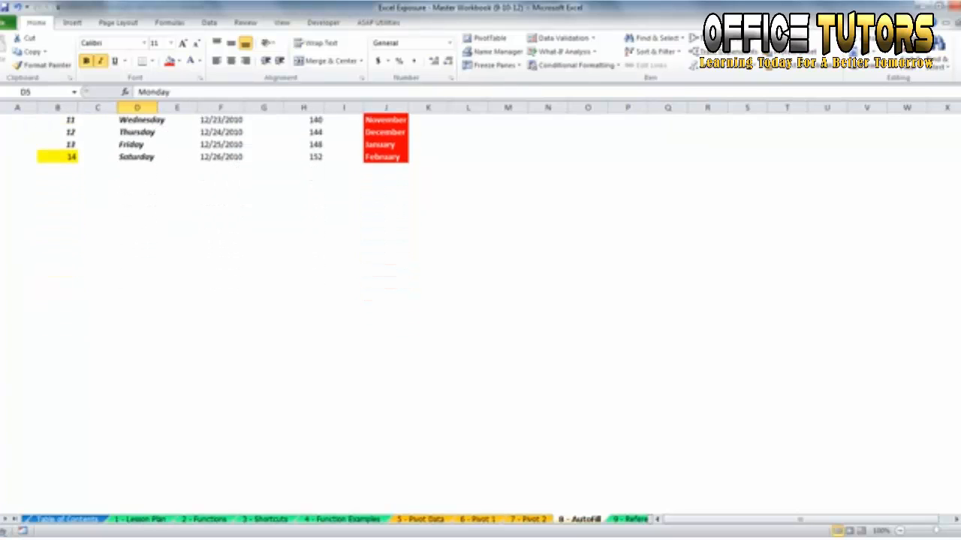
pyautogui.scroll(5, 185, 163)
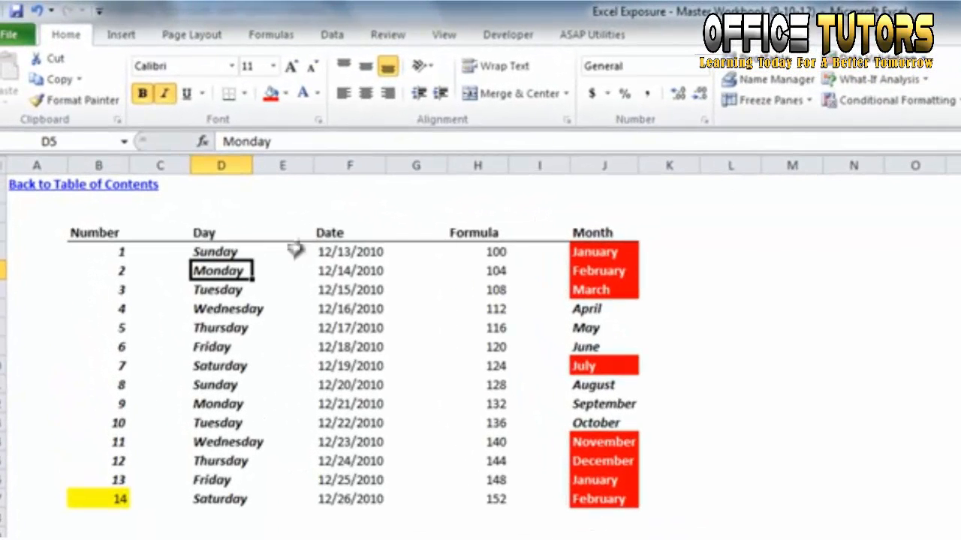
pyautogui.click(163, 257)
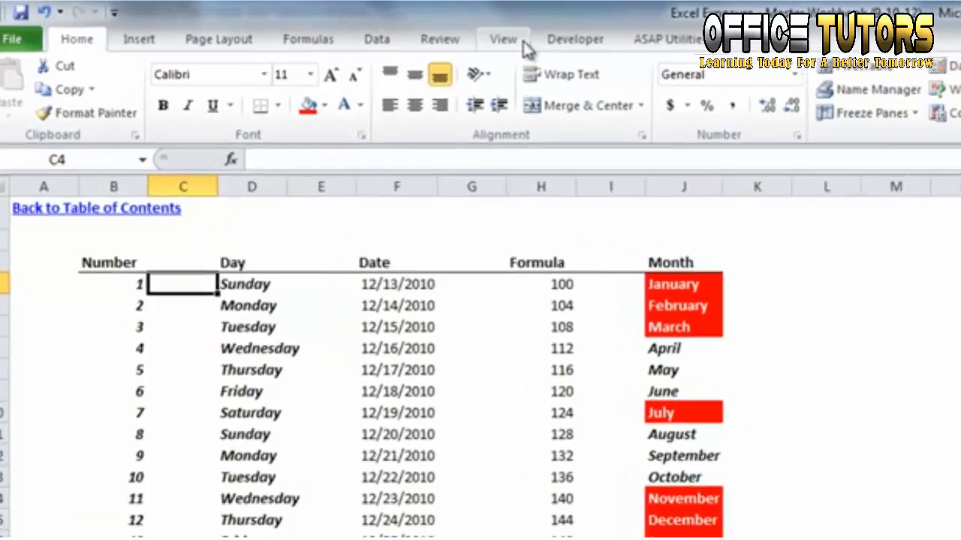
pyautogui.click(444, 34)
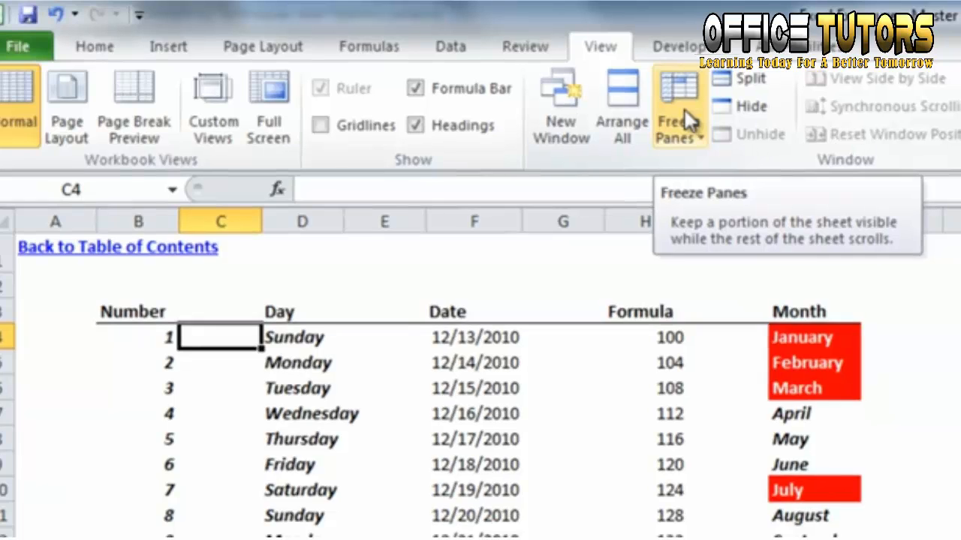
pyautogui.click(685, 109)
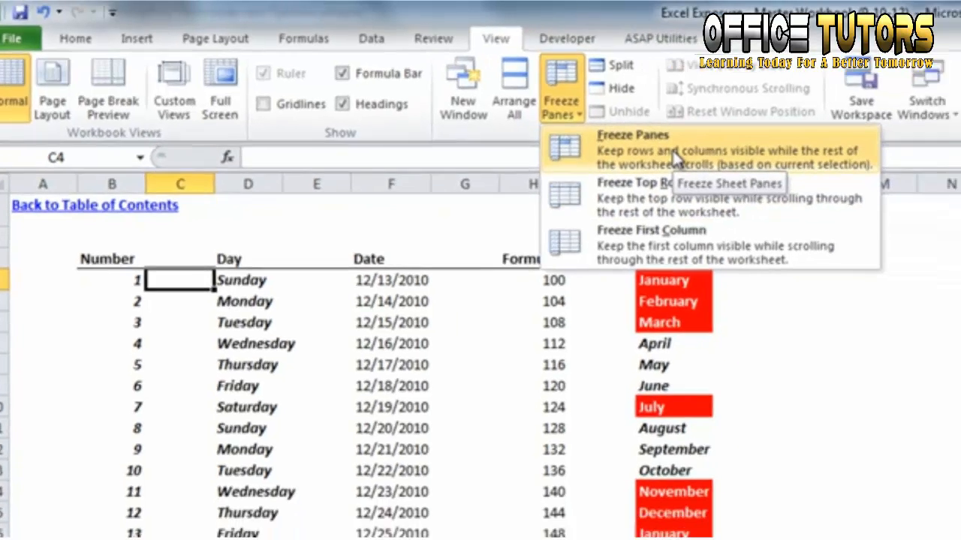
pyautogui.click(737, 164)
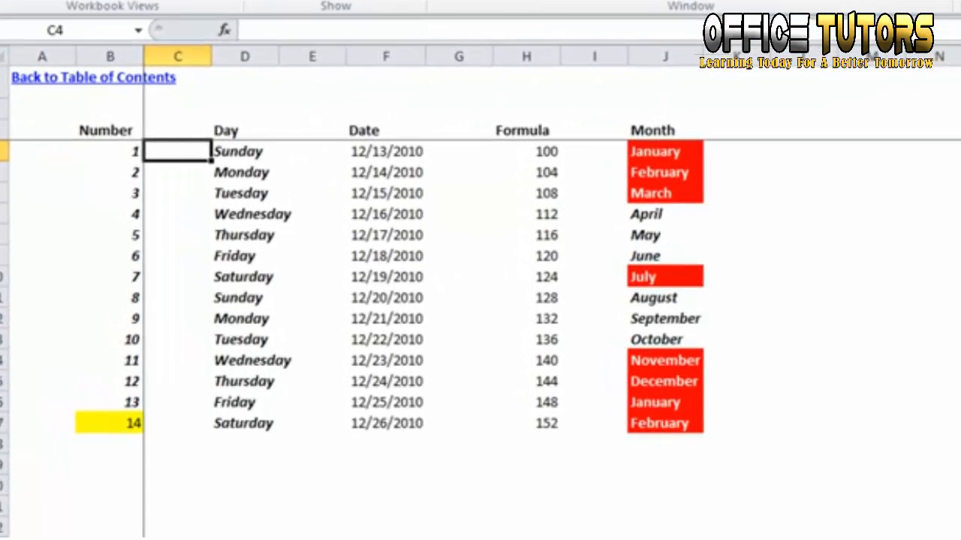
# Check how the frozen heading rows and Number column behave while moving down and across the sheet
pyautogui.scroll(-1, 353, 338)
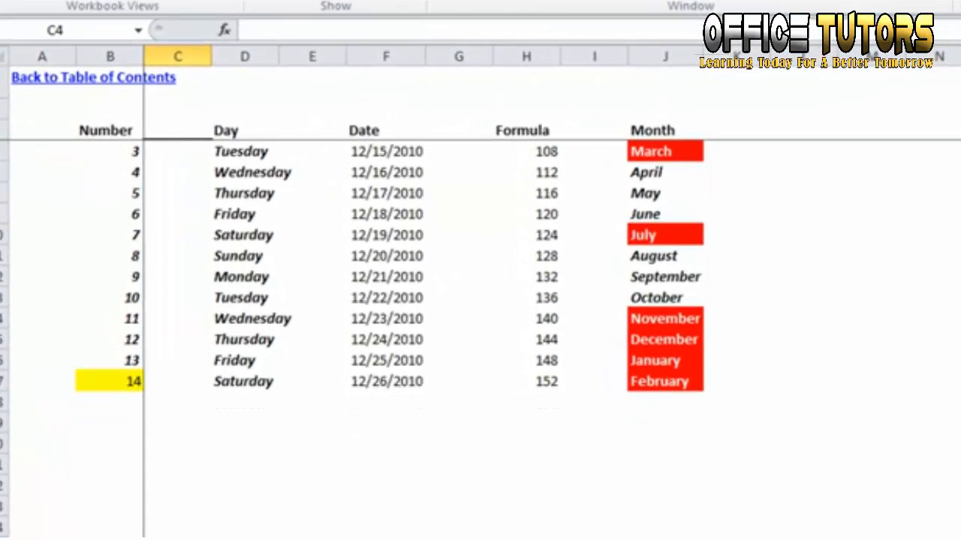
pyautogui.scroll(-2, 353, 315)
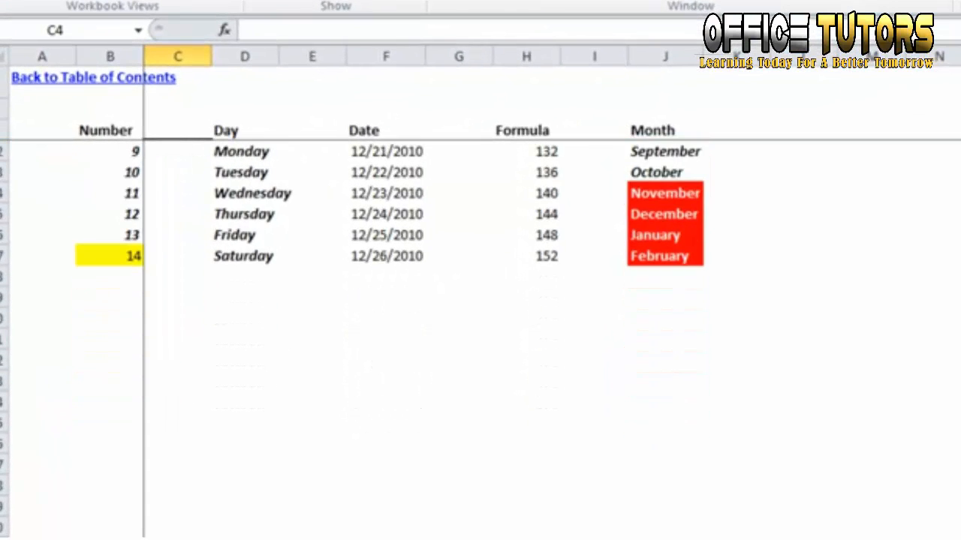
pyautogui.scroll(-1, 481, 226)
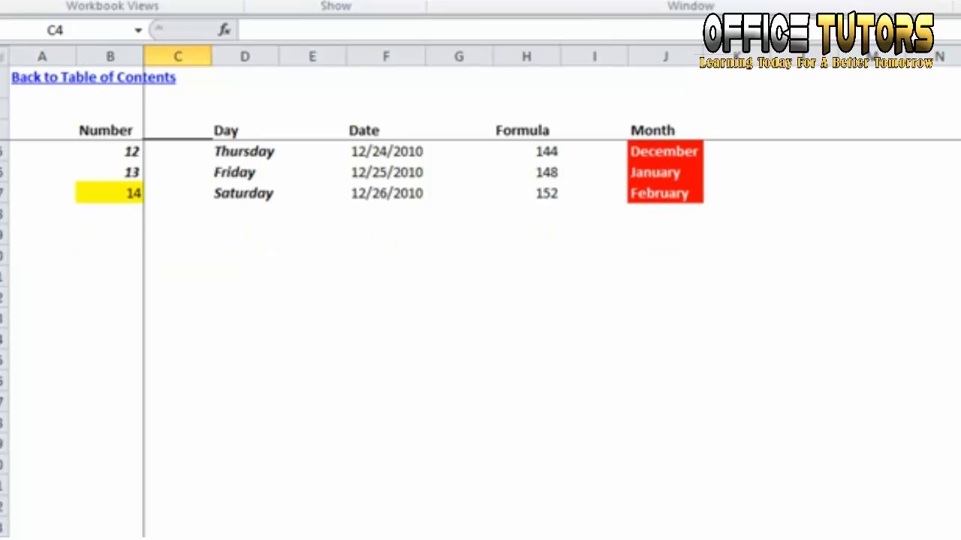
pyautogui.scroll(3, 353, 301)
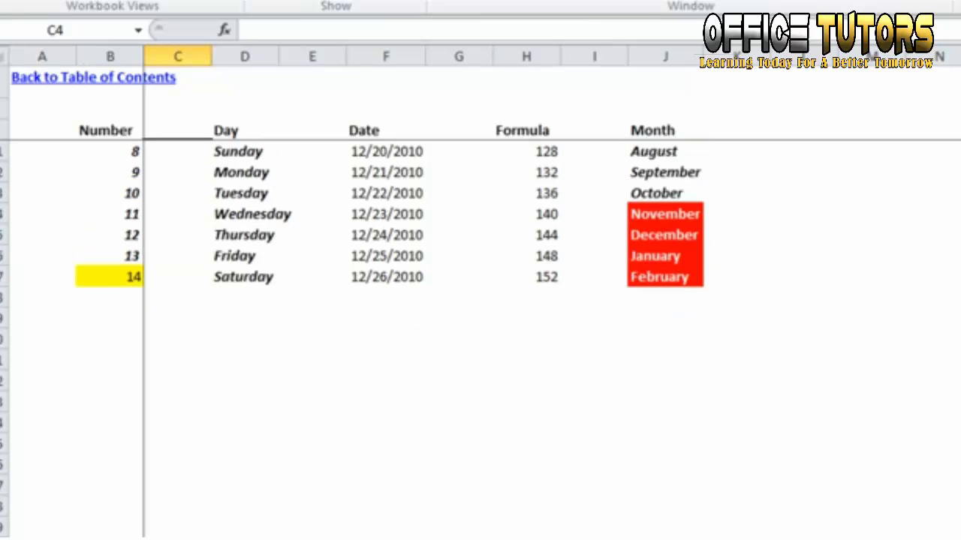
pyautogui.scroll(1, 353, 300)
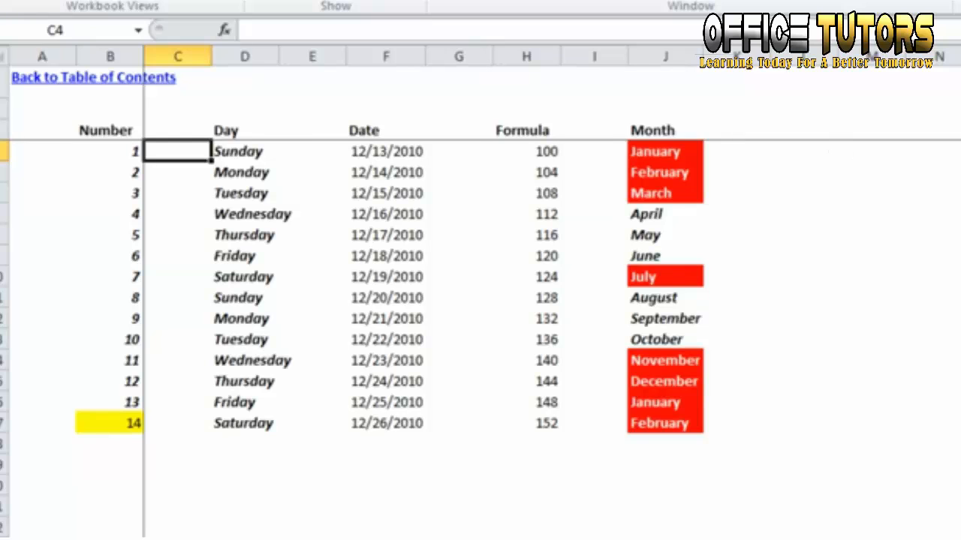
pyautogui.hscroll(5, 545, 285)
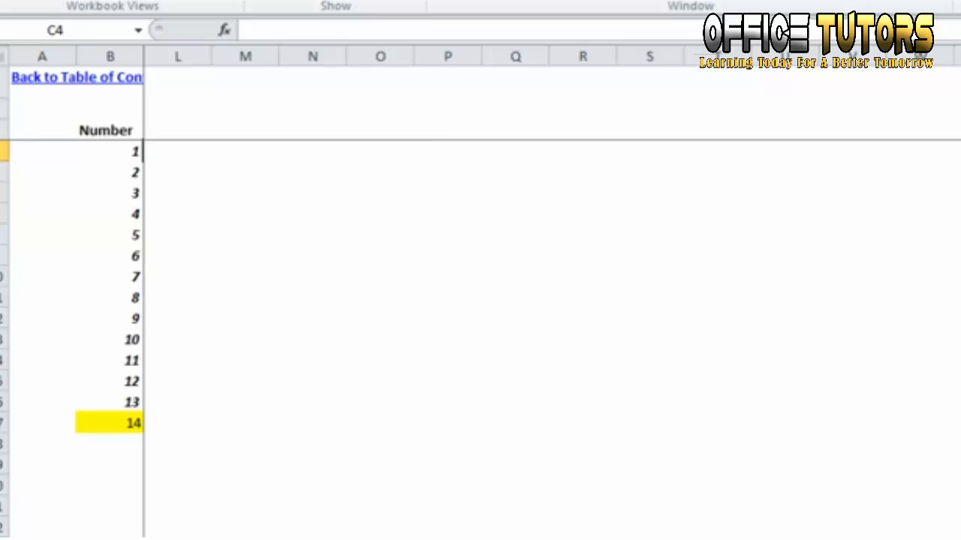
pyautogui.hscroll(-5, 544, 285)
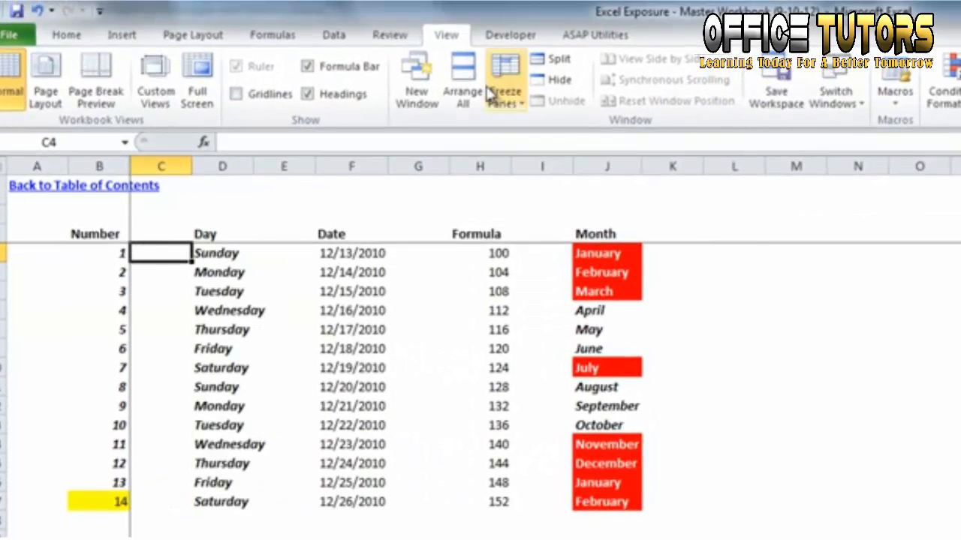
# Unfreeze the panes and split the window horizontally just below heading row 3
pyautogui.click(490, 93)
pyautogui.click(558, 136)
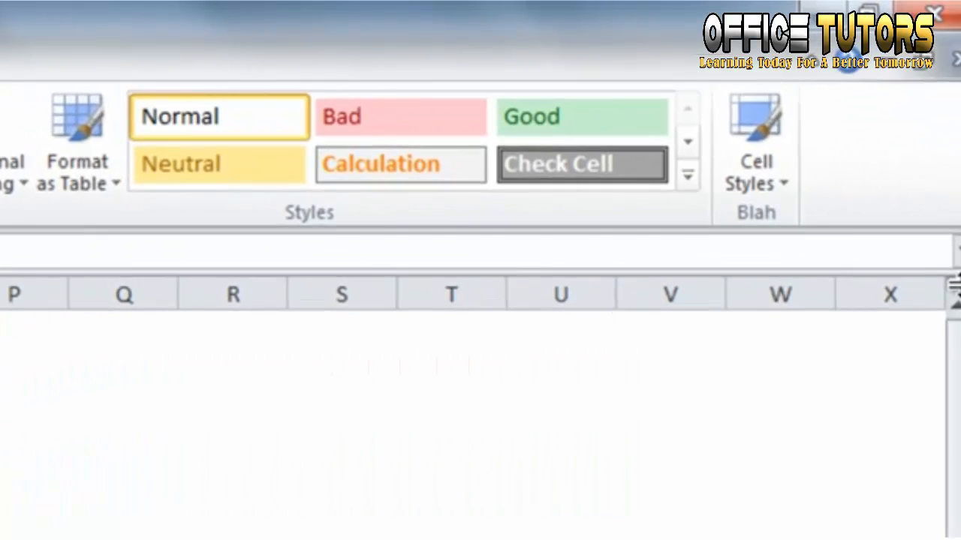
pyautogui.moveTo(956, 287); pyautogui.dragTo(957, 415)
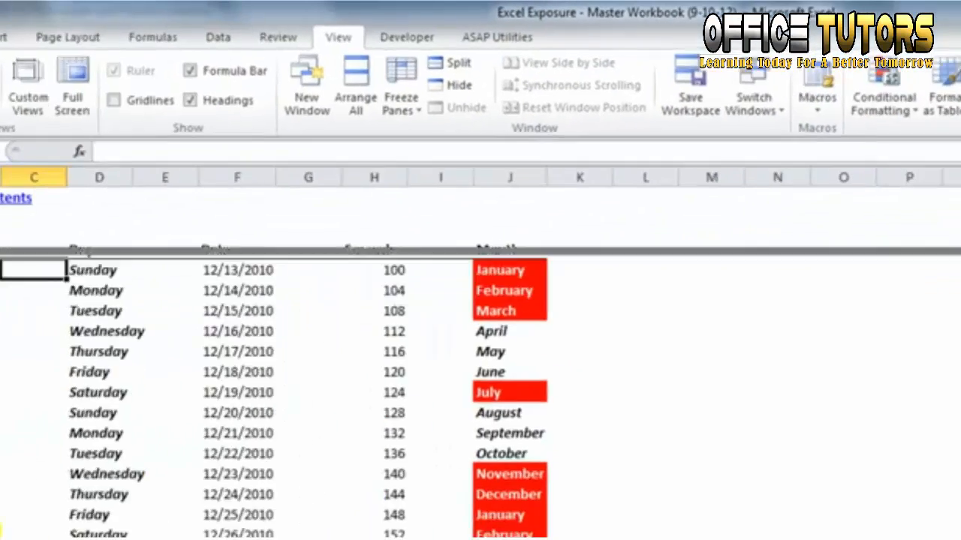
pyautogui.moveTo(956, 250)
pyautogui.mouseDown()
pyautogui.moveTo(957, 264)
pyautogui.moveTo(957, 249)
pyautogui.mouseUp()
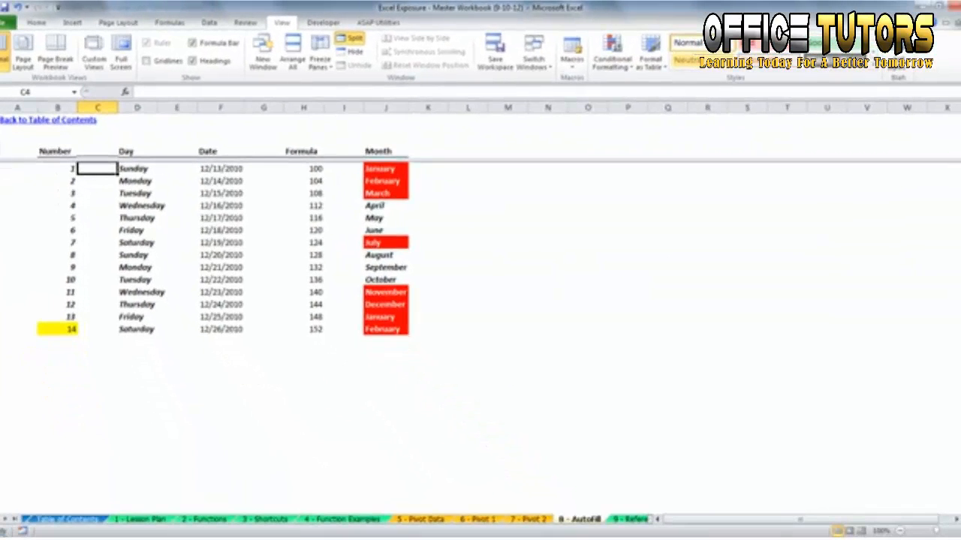
pyautogui.scroll(-3, 205, 135)
pyautogui.scroll(3, 205, 135)
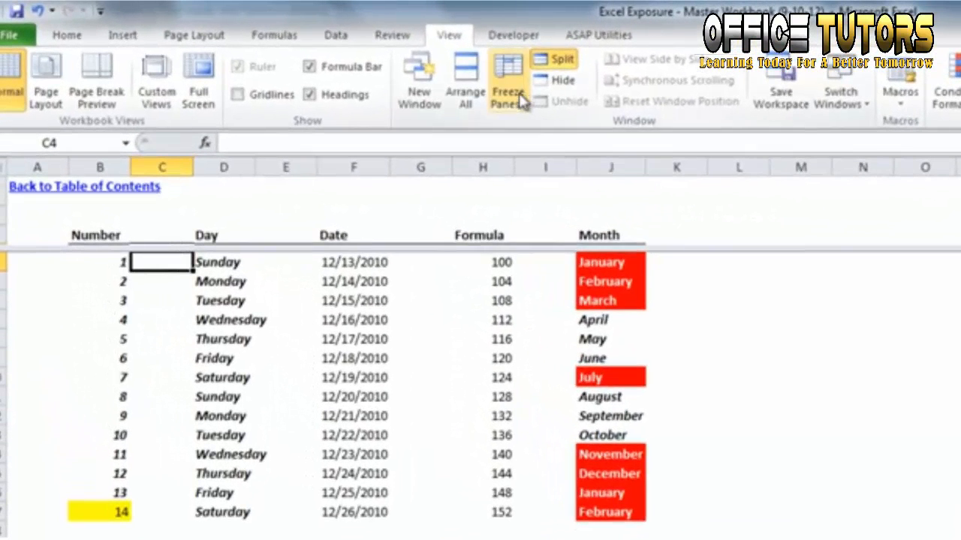
# Freeze the panes at the horizontal split, and unfreeze them again
pyautogui.click(327, 67)
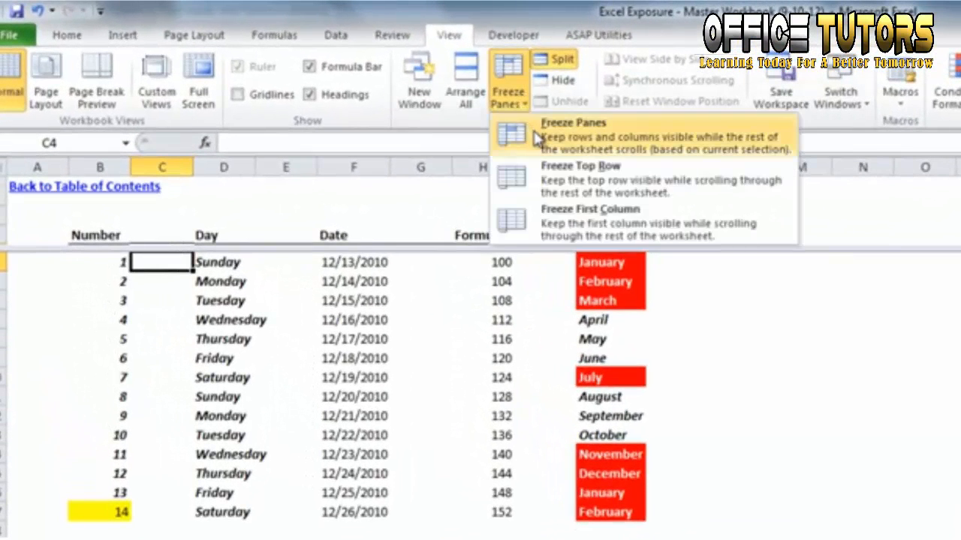
pyautogui.click(533, 134)
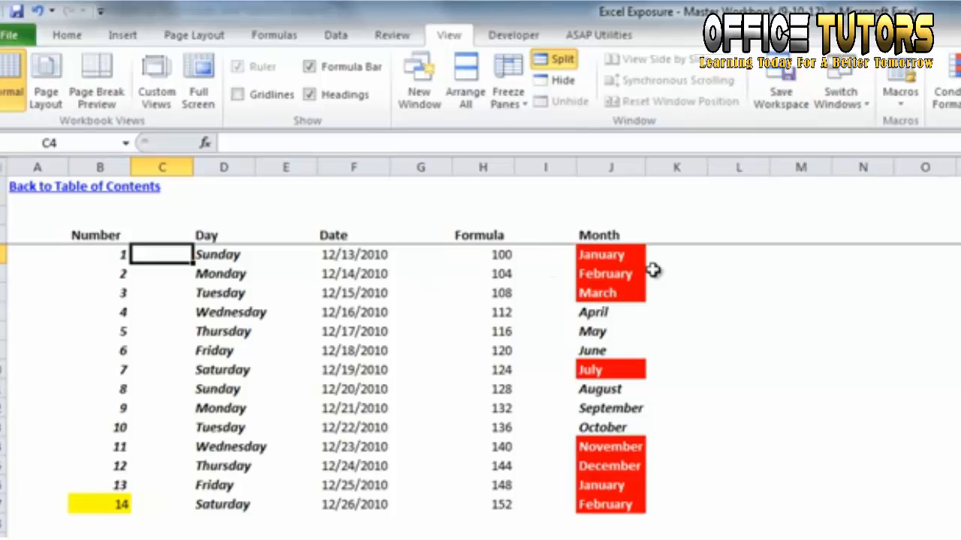
pyautogui.click(509, 91)
pyautogui.click(524, 135)
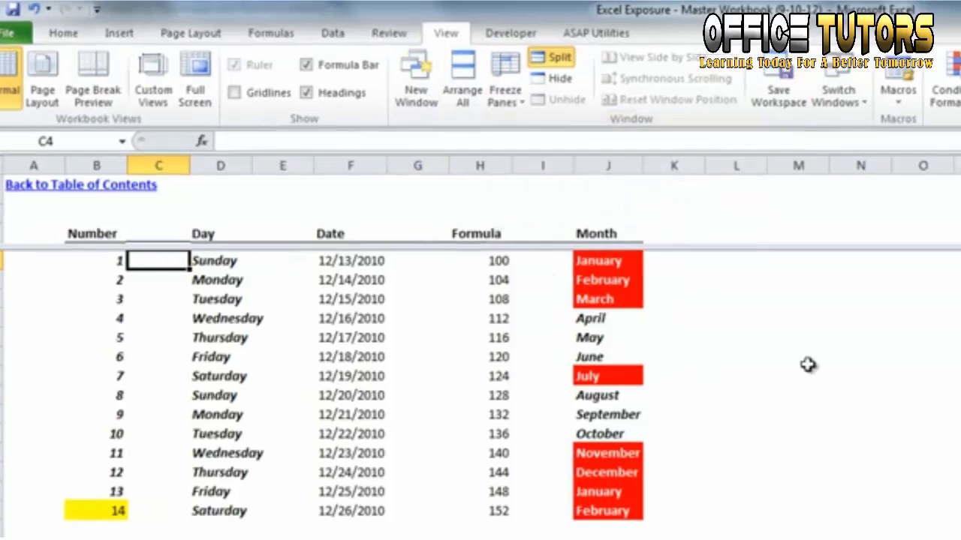
# Add a vertical split between columns B and C, and freeze the panes at both splits
pyautogui.moveTo(943, 489); pyautogui.dragTo(138, 451)
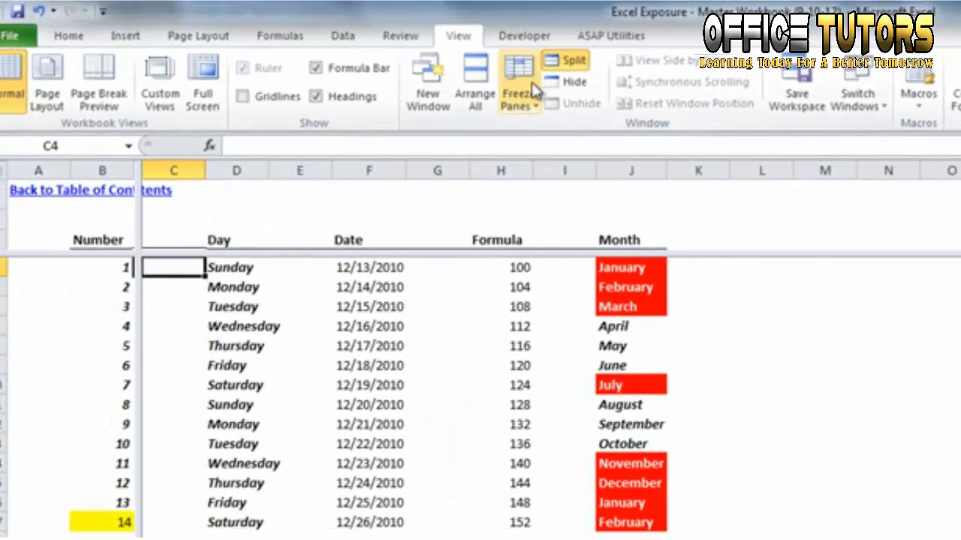
pyautogui.click(535, 93)
pyautogui.click(541, 129)
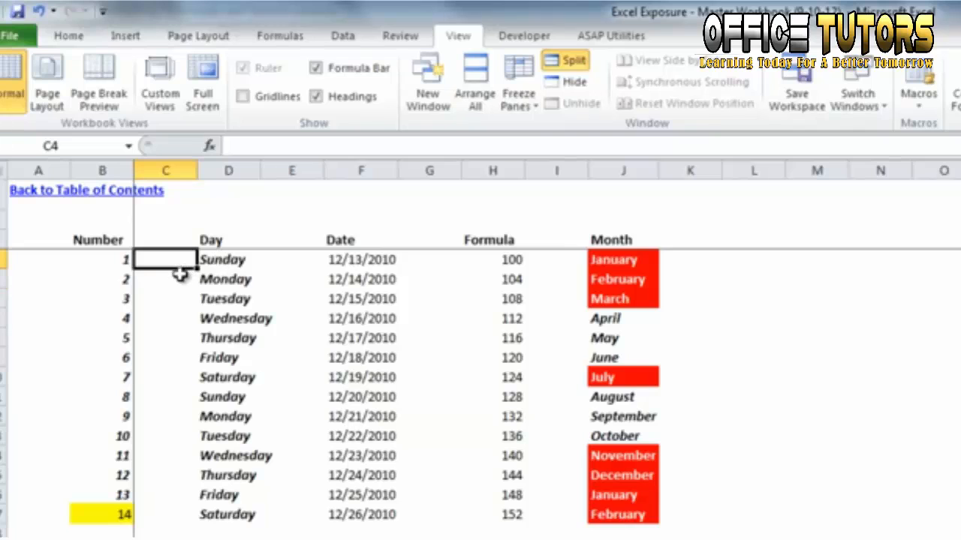
# Select empty cell L9 and unfreeze the worksheet's panes
pyautogui.click(753, 357)
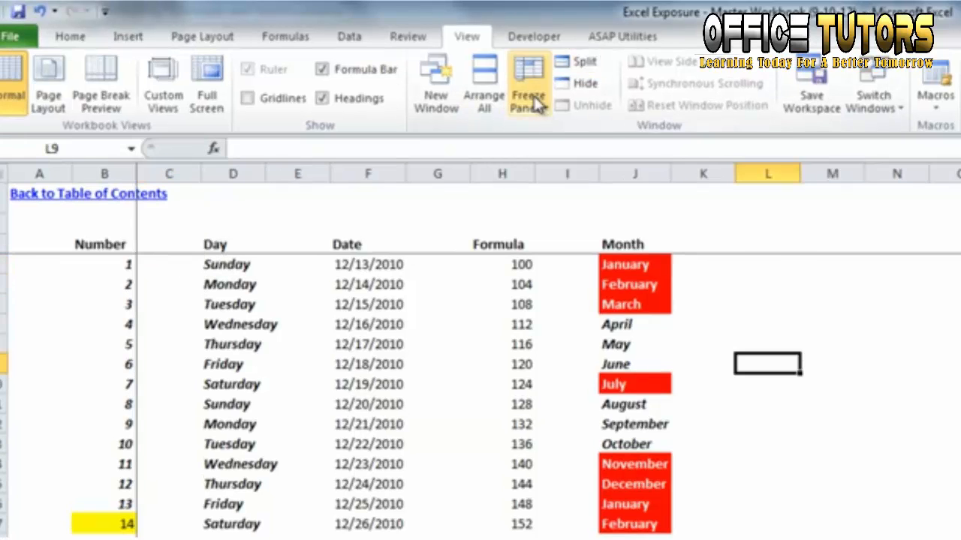
pyautogui.click(518, 96)
pyautogui.click(553, 139)
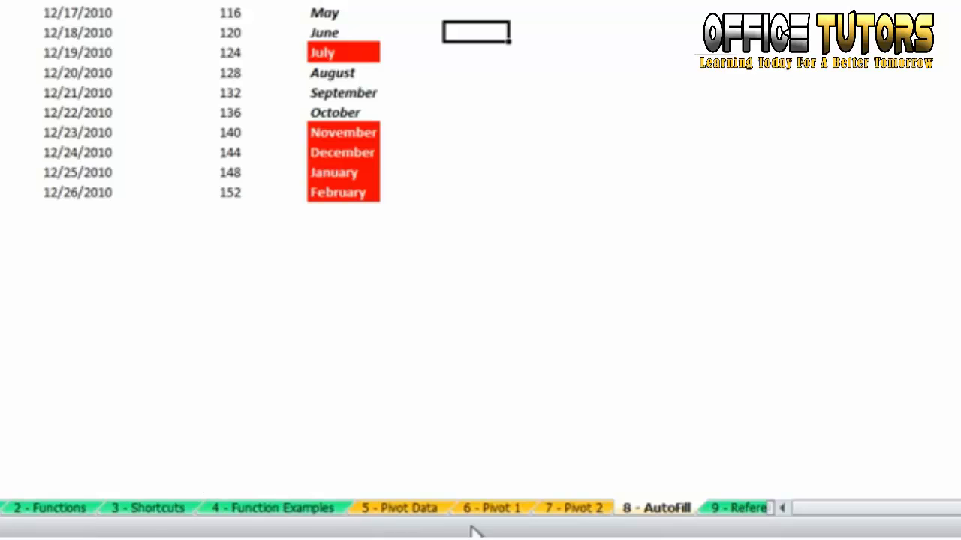
# Set the tab colour of the 7 - Pivot 2 sheet to the standard purple, and switch to the 6 - Pivot 1 sheet
pyautogui.rightClick(575, 512)
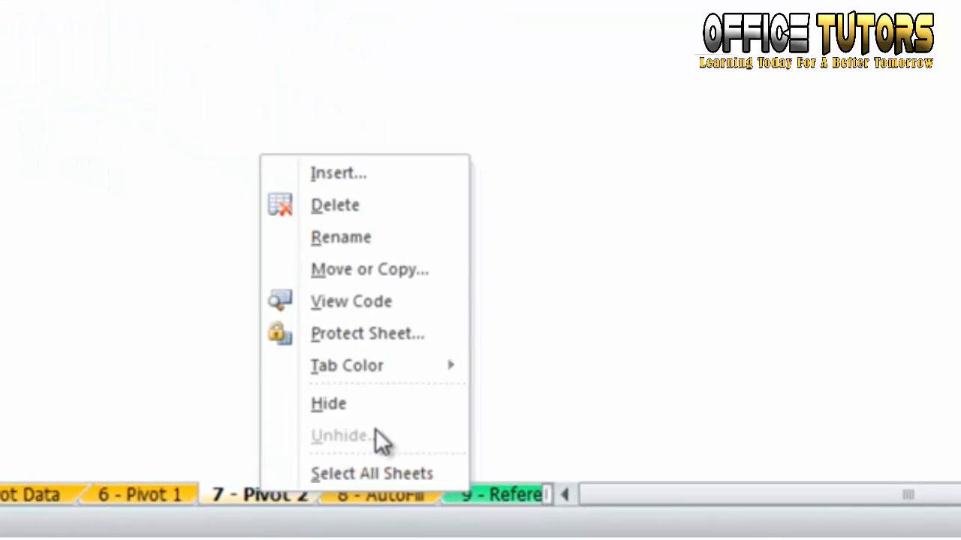
pyautogui.moveTo(402, 362)
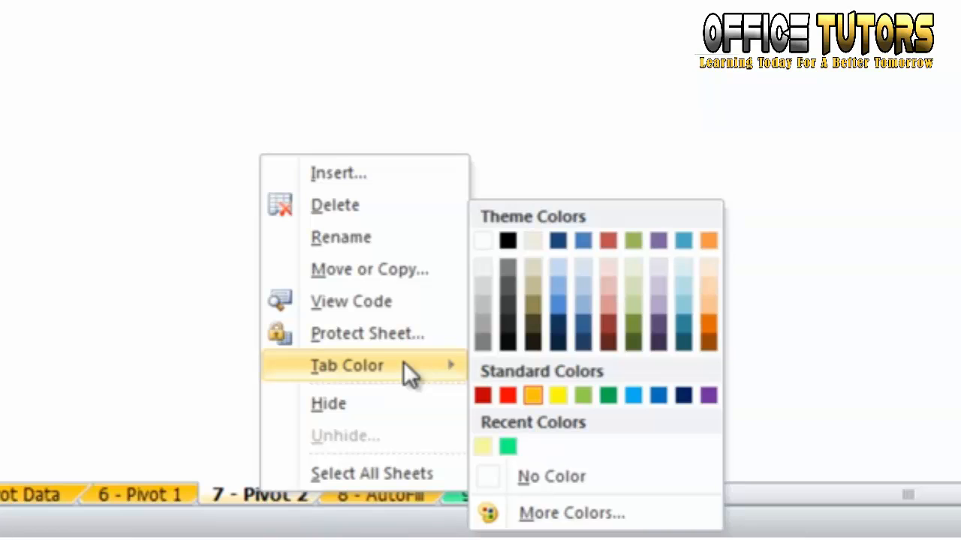
pyautogui.click(708, 395)
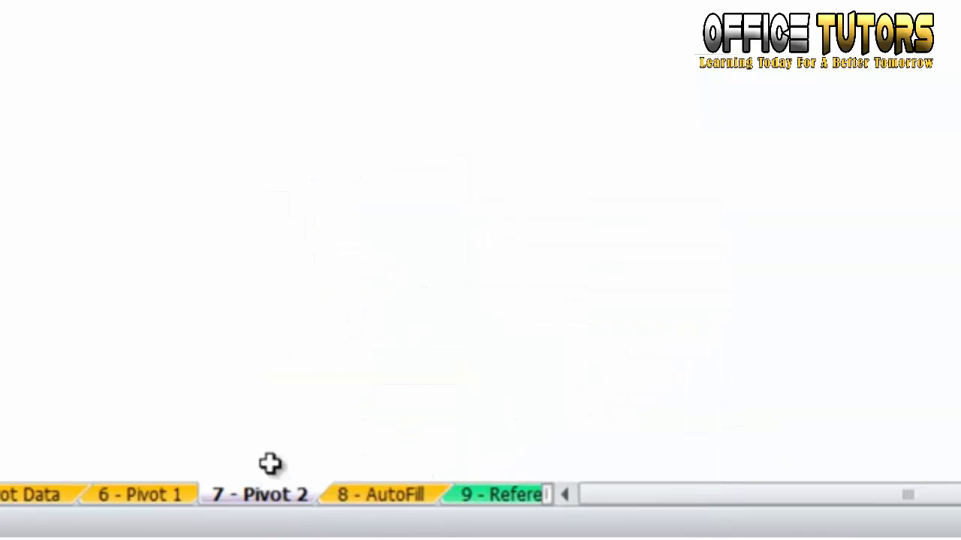
pyautogui.click(145, 500)
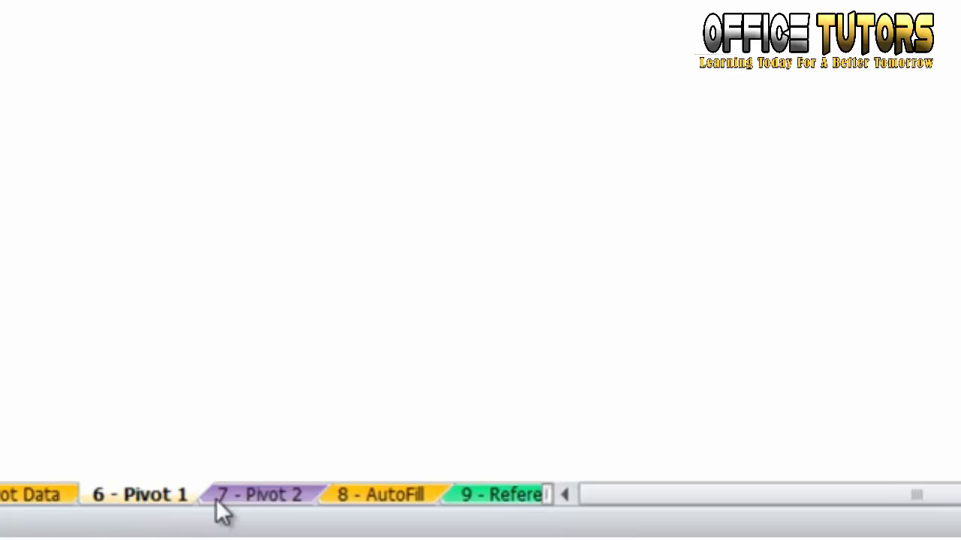
# Set the 7 - Pivot 2 sheet's tab colour back to the standard orange, and return to the 6 - Pivot 1 sheet
pyautogui.rightClick(255, 501)
pyautogui.moveTo(375, 370)
pyautogui.click(525, 395)
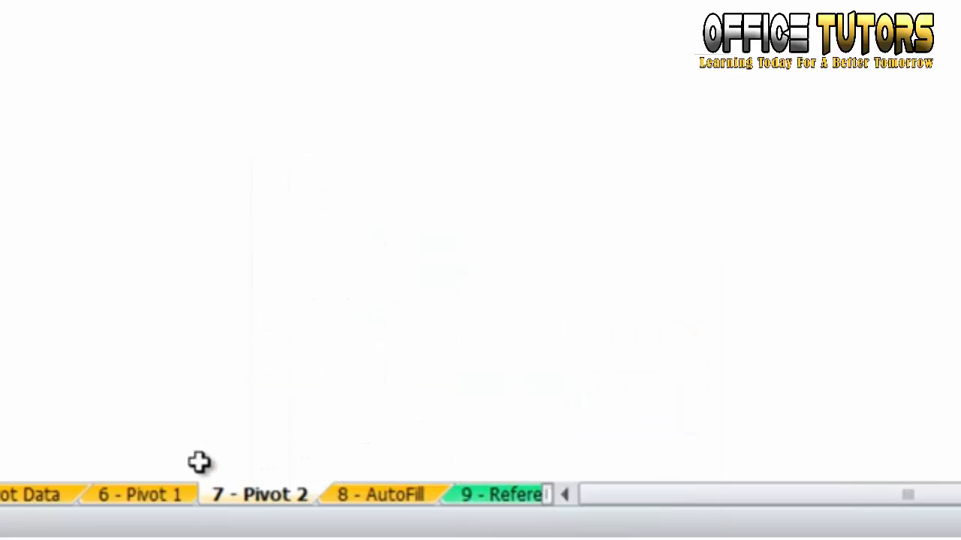
pyautogui.click(175, 501)
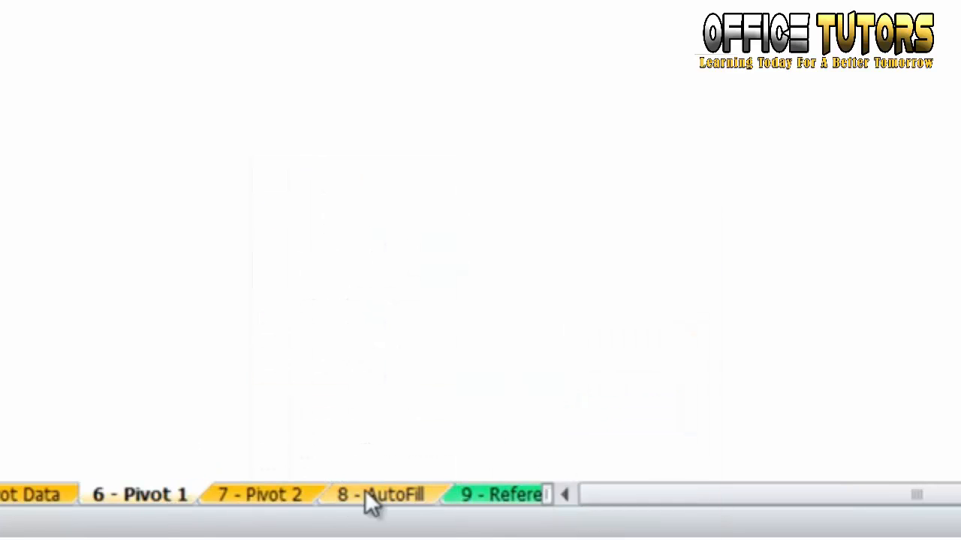
# Switch to the 8 - AutoFill sheet, open its tab name for editing, and leave it without entering a new name
pyautogui.rightClick(400, 501)
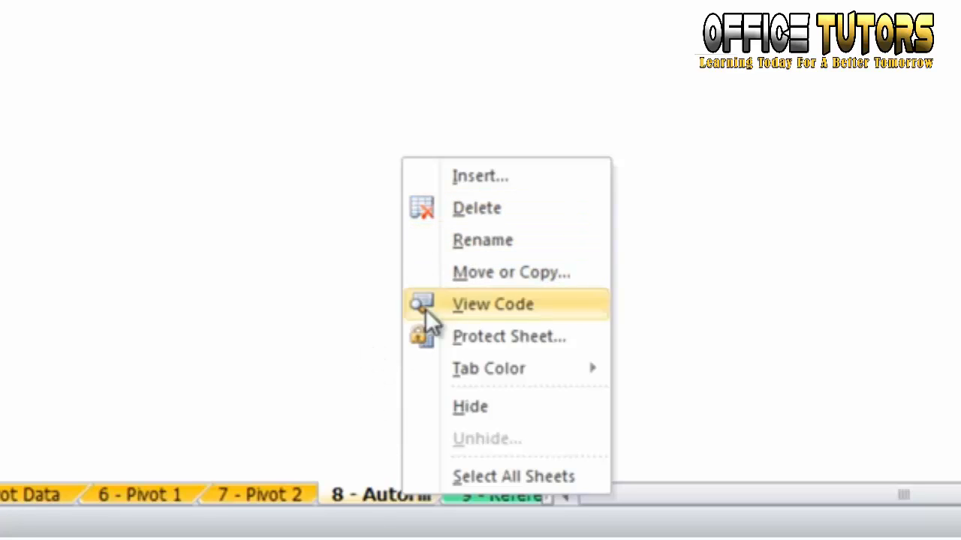
pyautogui.click(372, 500)
pyautogui.doubleClick(372, 501)
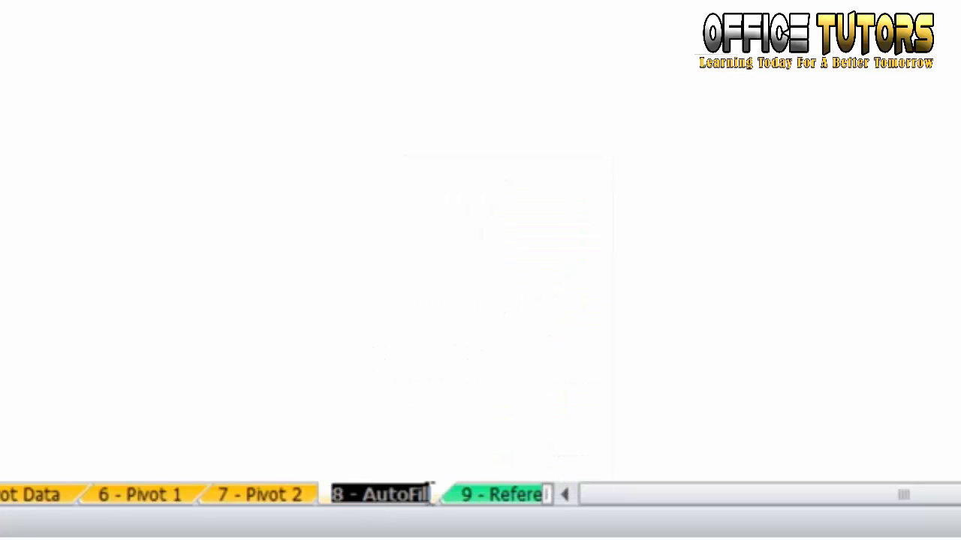
pyautogui.click(114, 240)
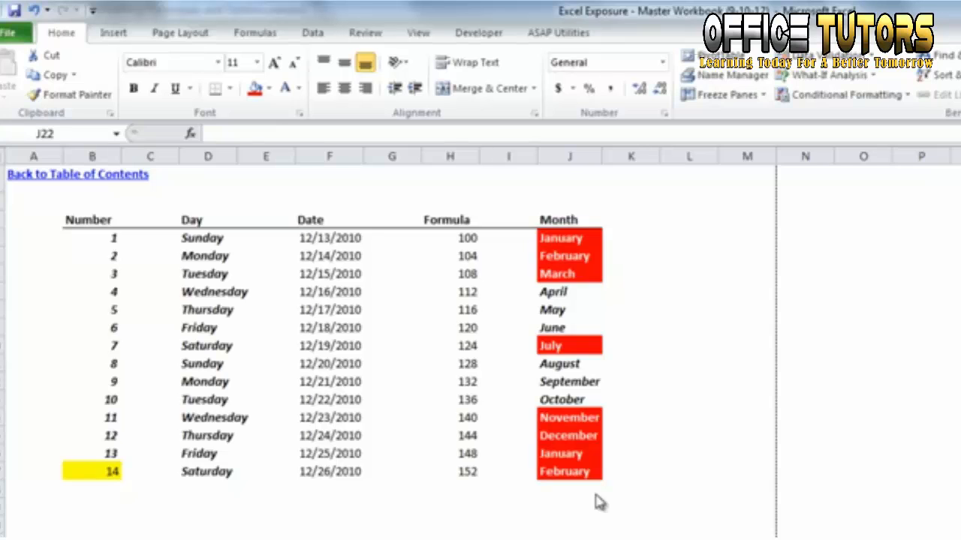
# Set the table from the heading row through row 14 of the data, B3:J17, as the sheet's print area
pyautogui.moveTo(98, 220); pyautogui.dragTo(578, 484)
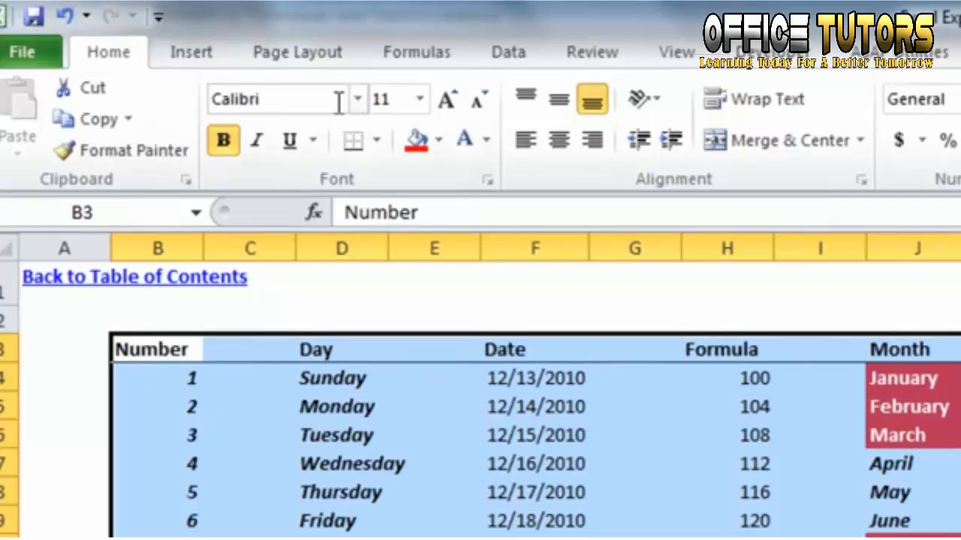
pyautogui.click(309, 53)
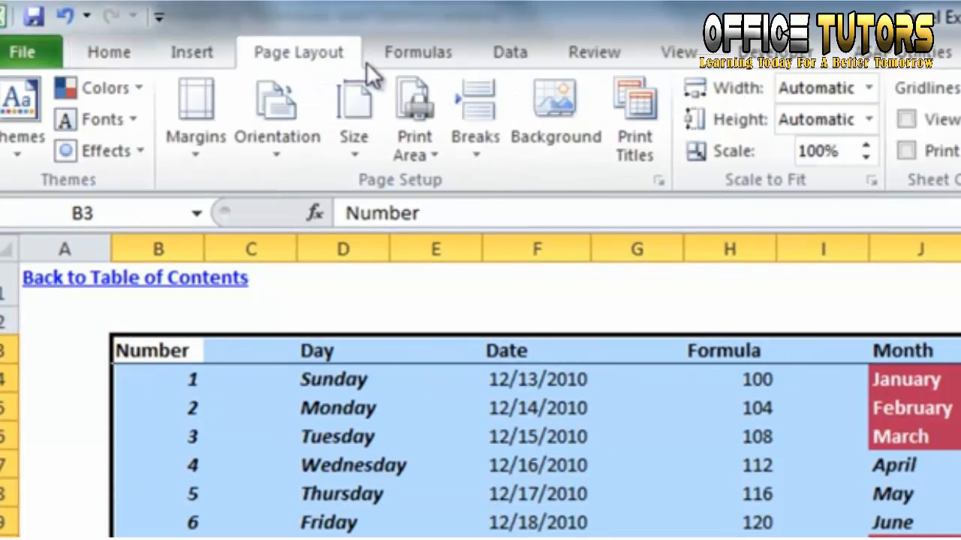
pyautogui.click(438, 148)
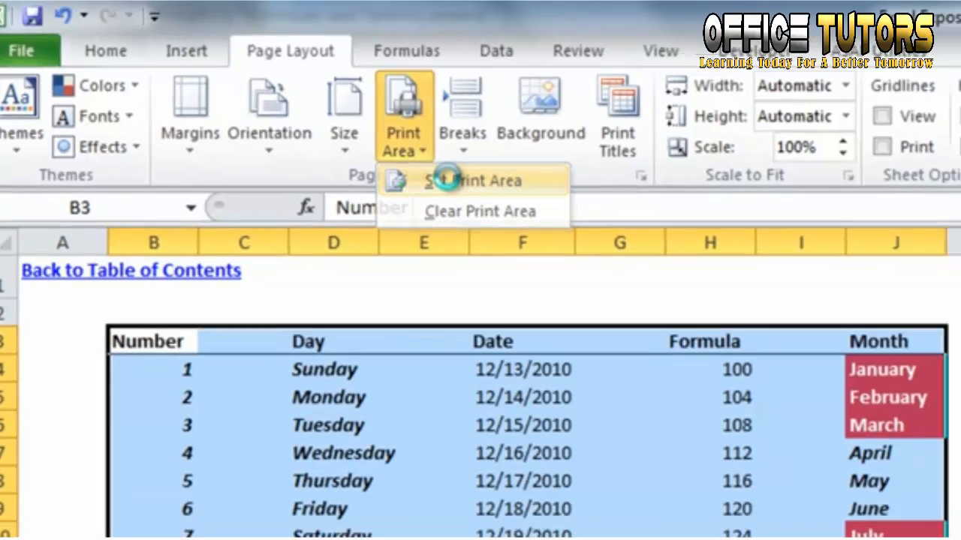
pyautogui.click(461, 184)
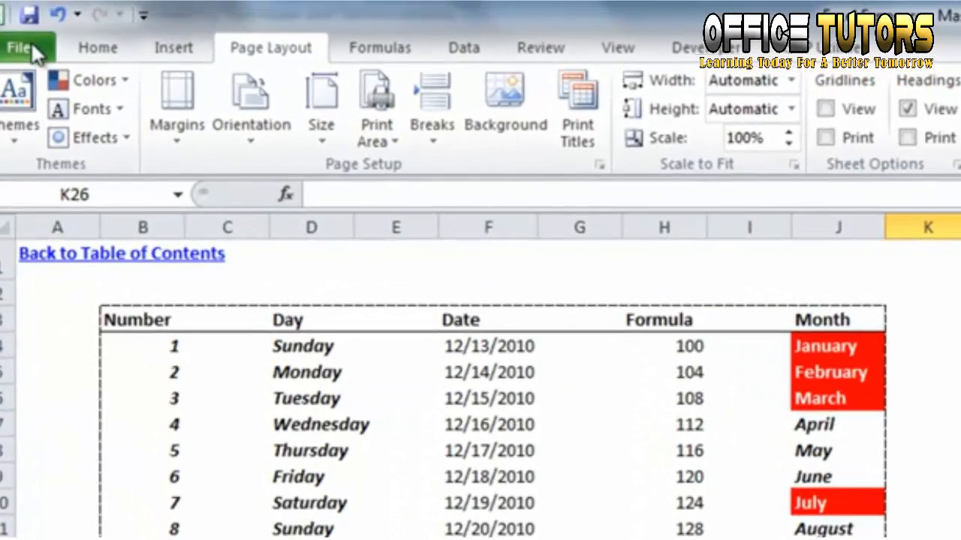
# Check the table's print area in the print preview and return to the worksheet
pyautogui.click(30, 43)
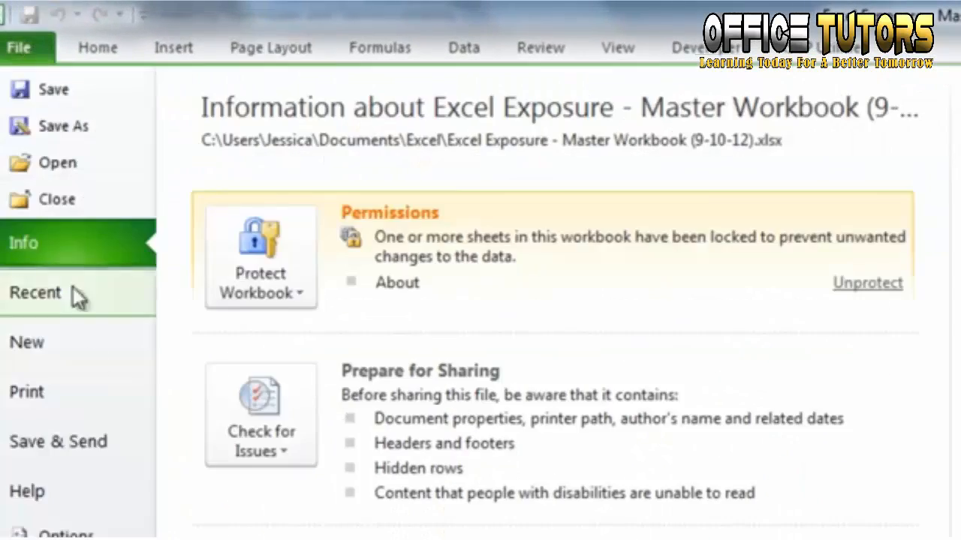
pyautogui.click(30, 392)
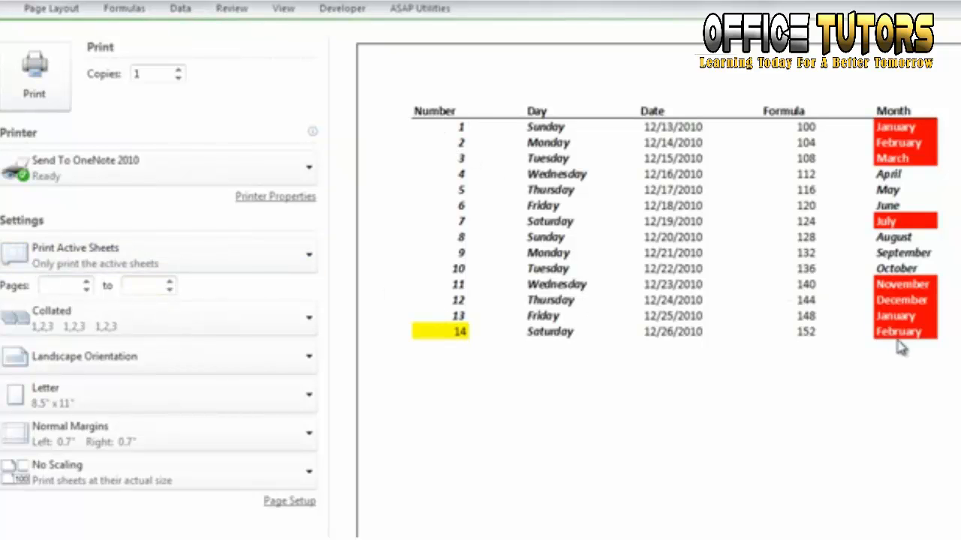
pyautogui.press('Escape')
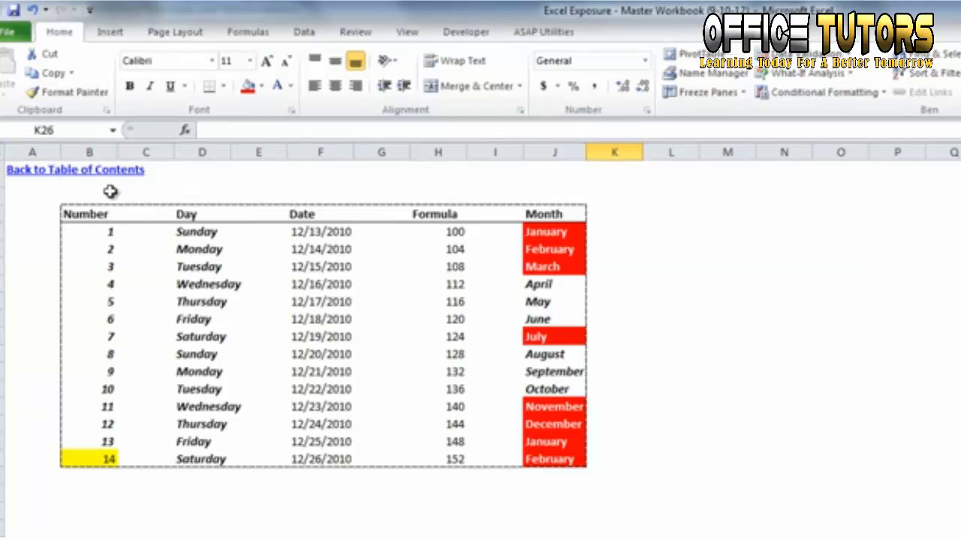
# Enter "Hello!" in cell E19, below the table and outside the print area
pyautogui.click(275, 499)
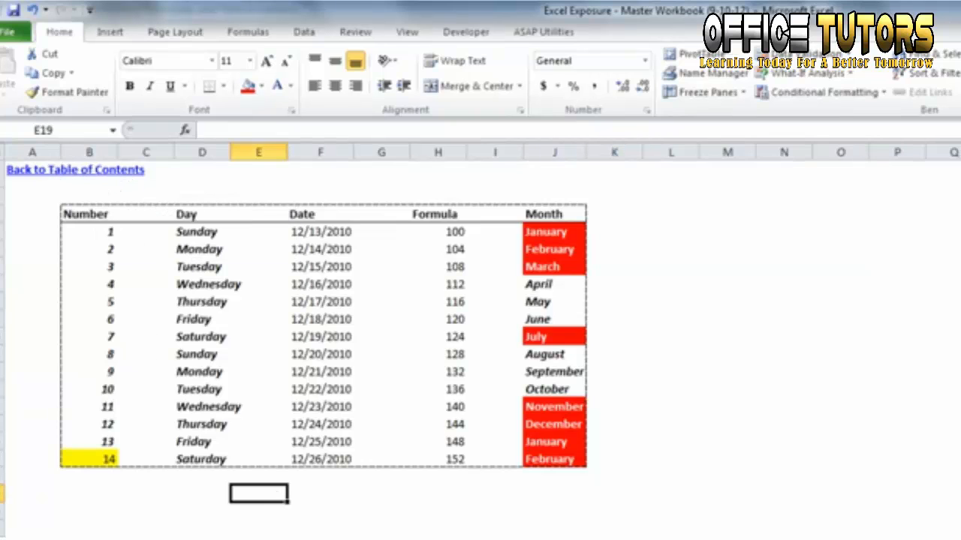
pyautogui.write('Hello!')
pyautogui.press('Return')
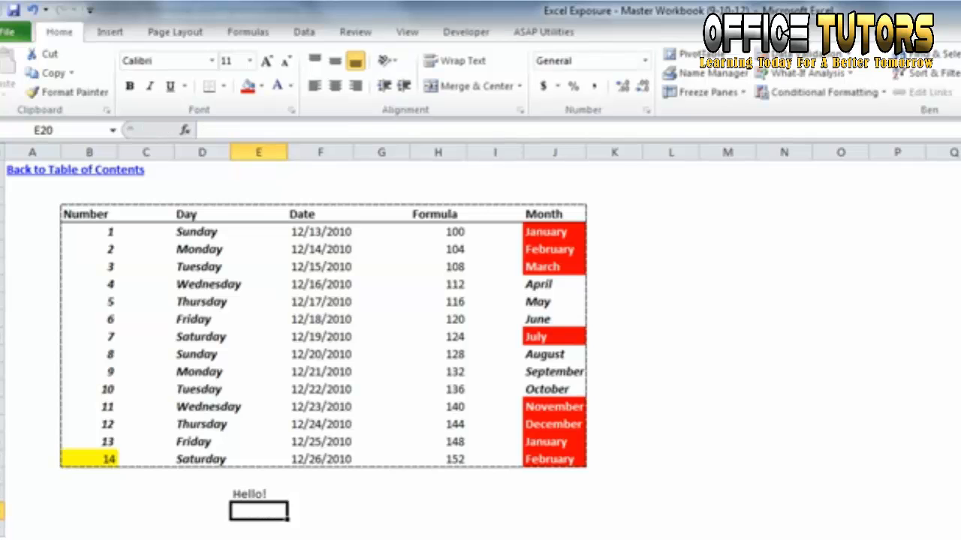
# Check the print preview for the text in E19, view the choices for what to print, and return to the worksheet
pyautogui.click(10, 31)
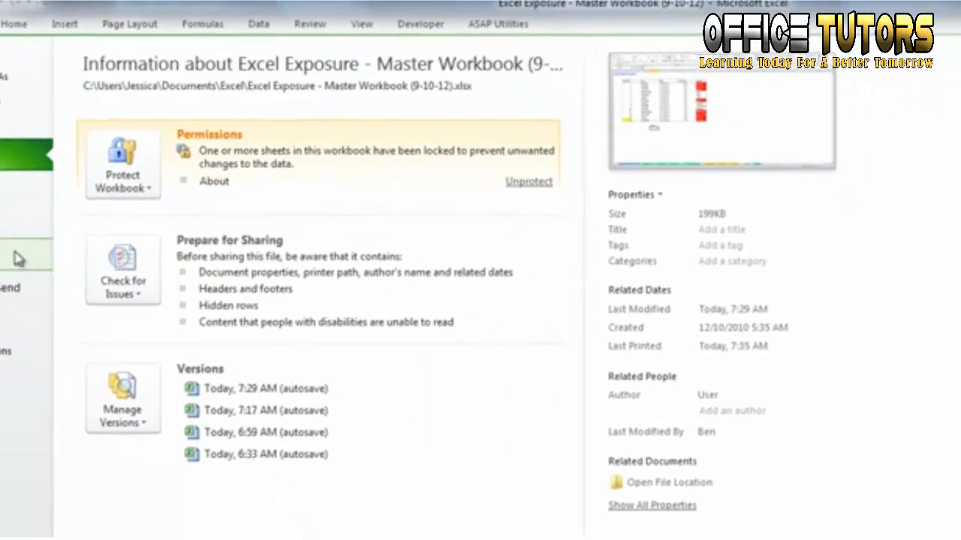
pyautogui.click(15, 262)
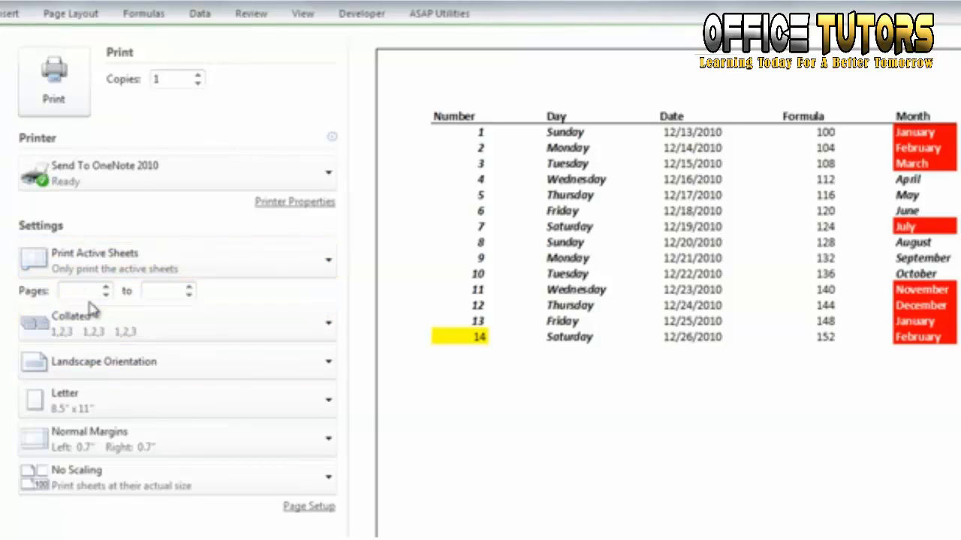
pyautogui.click(204, 273)
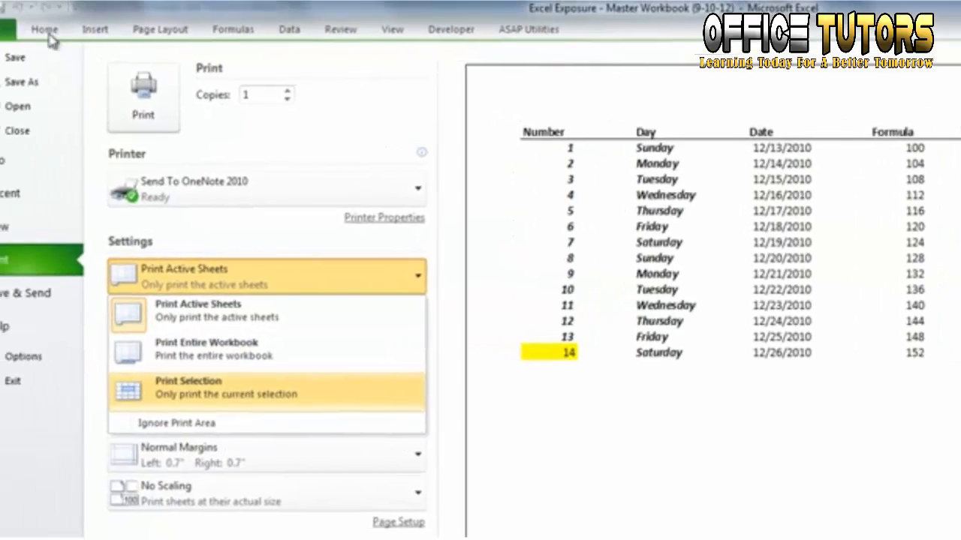
pyautogui.click(48, 32)
# Select the heading row and first four data rows, B3:J7, and set printing to Print Selection
pyautogui.moveTo(123, 210); pyautogui.dragTo(582, 289)
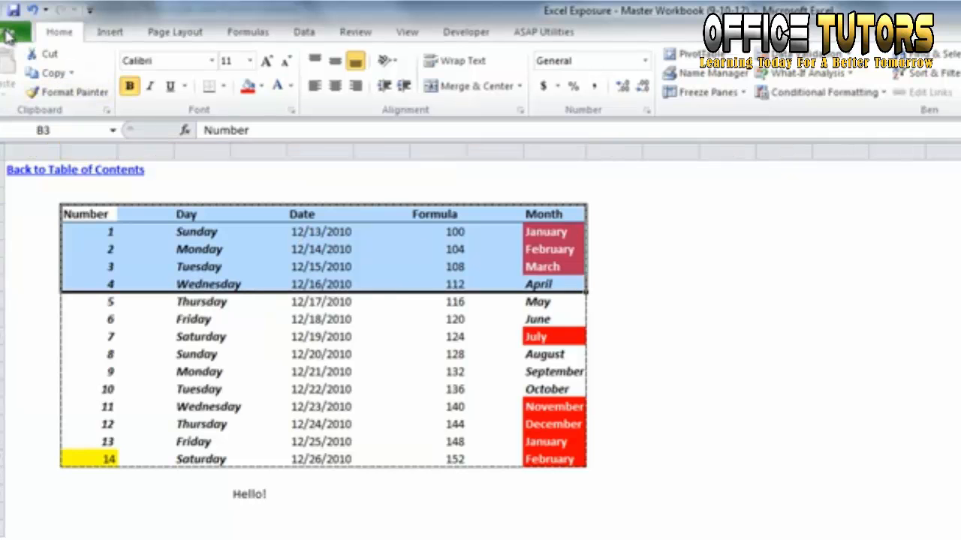
pyautogui.click(9, 35)
pyautogui.click(60, 267)
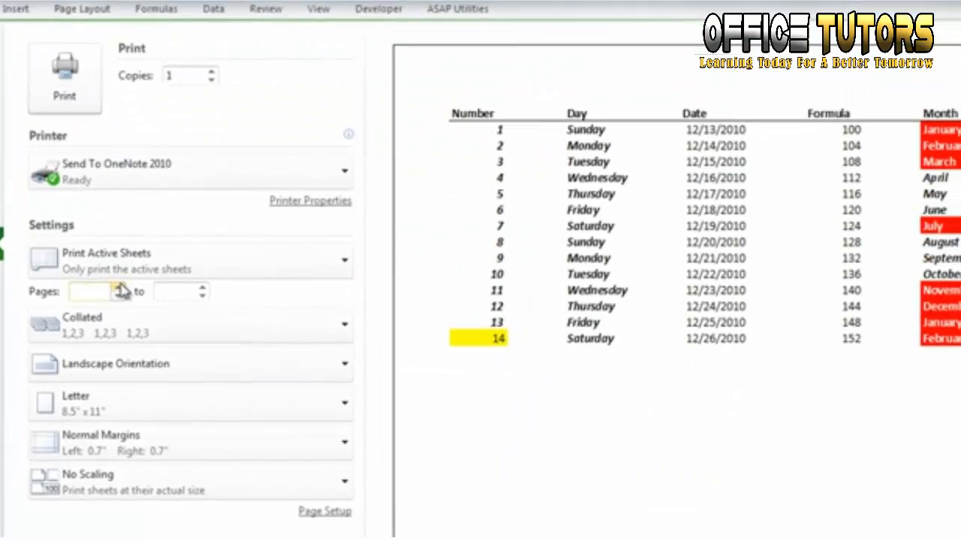
pyautogui.click(221, 264)
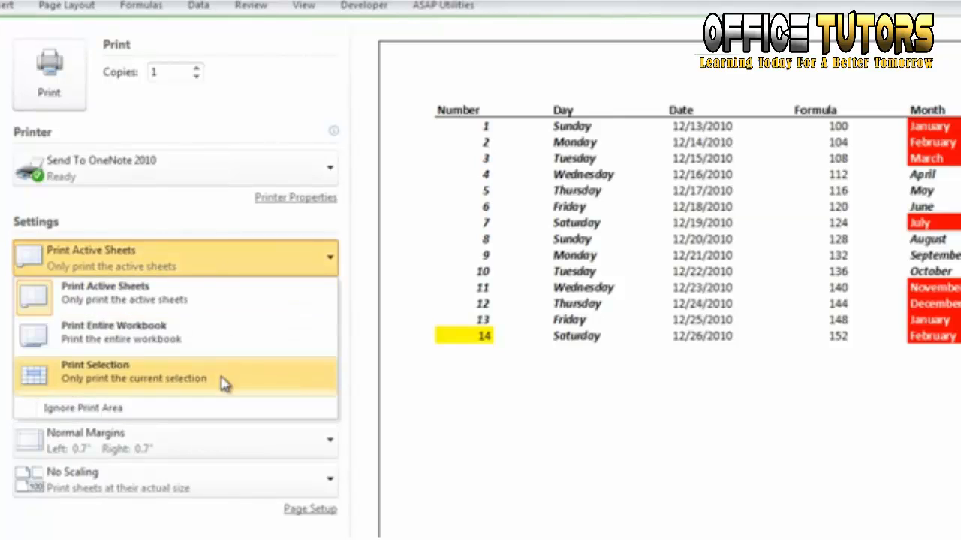
pyautogui.click(224, 383)
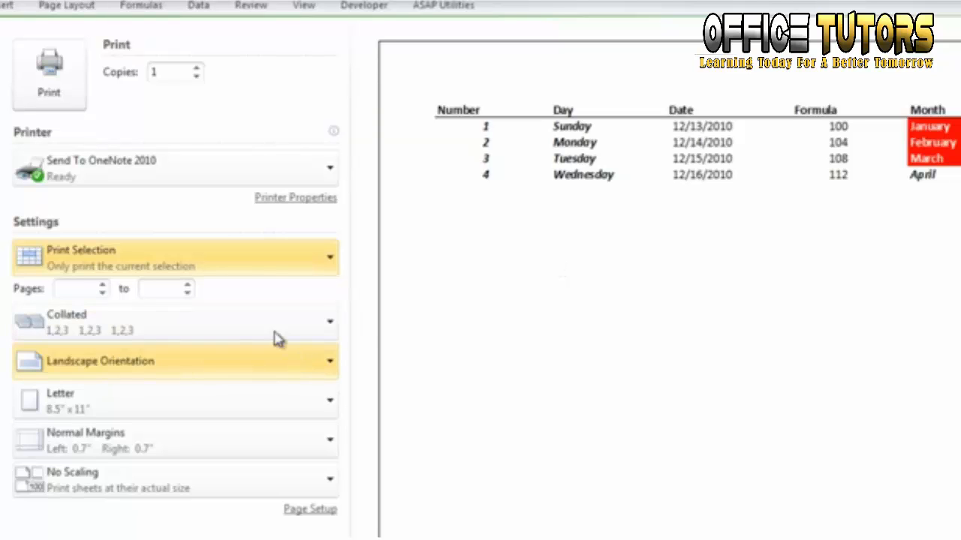
# View the print orientation choices, try custom scaling that fits to 1 page wide by 3 tall, and cancel the page setup
pyautogui.click(266, 361)
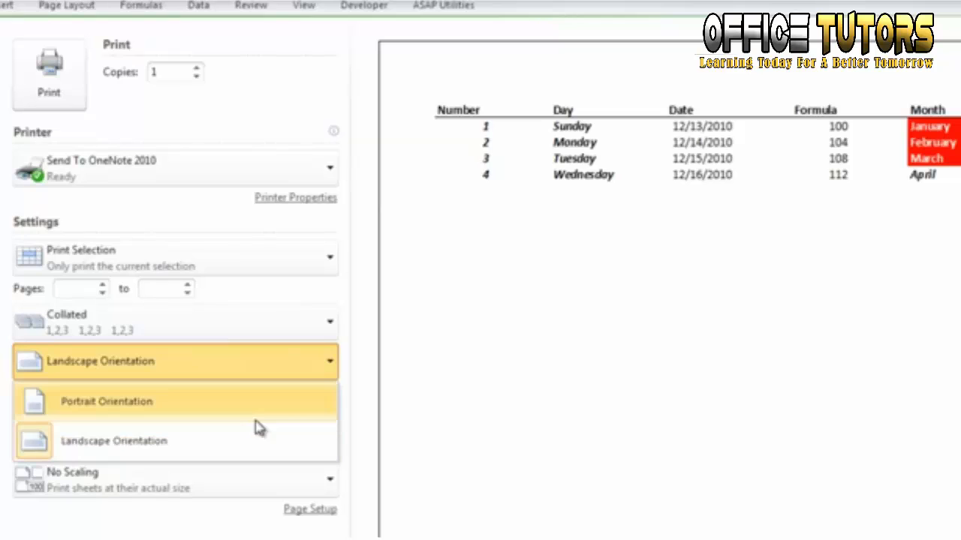
pyautogui.click(454, 347)
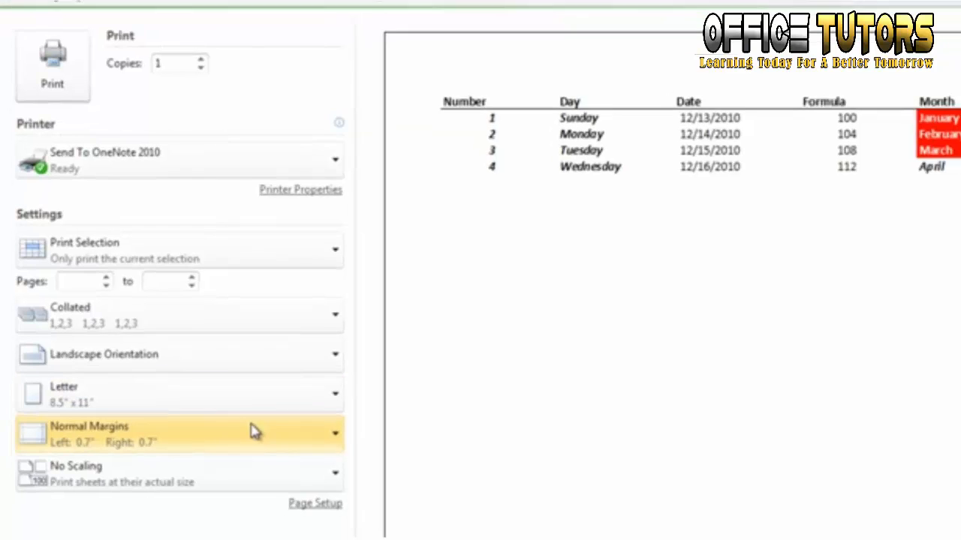
pyautogui.click(288, 480)
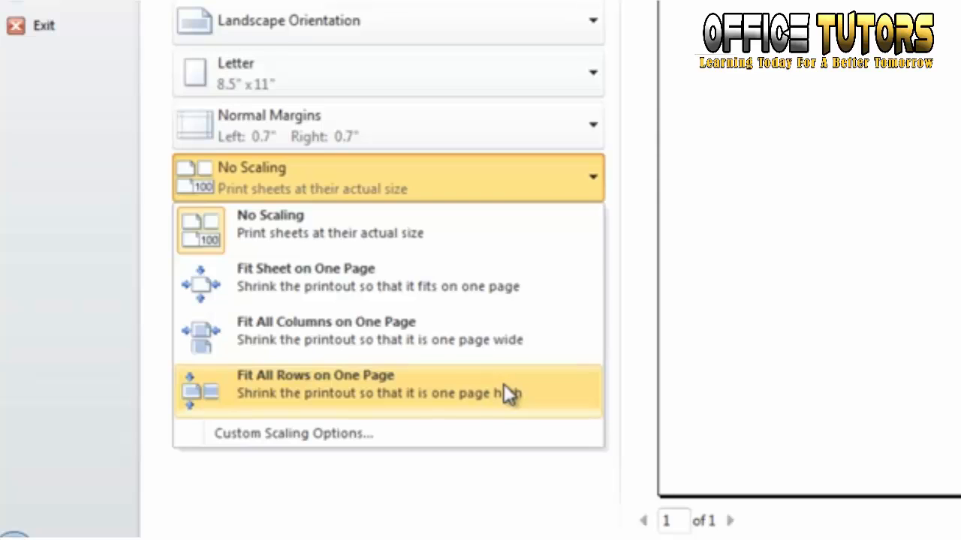
pyautogui.click(393, 435)
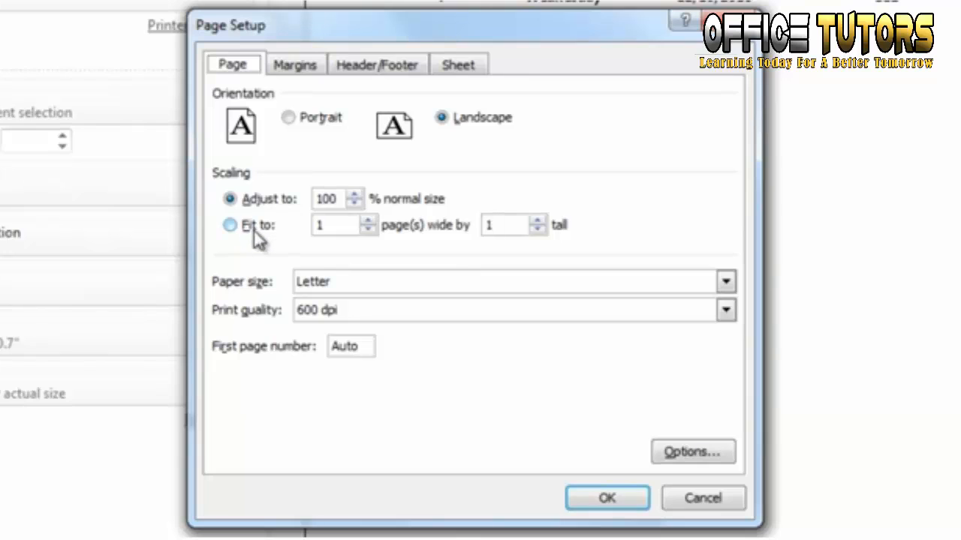
pyautogui.click(254, 229)
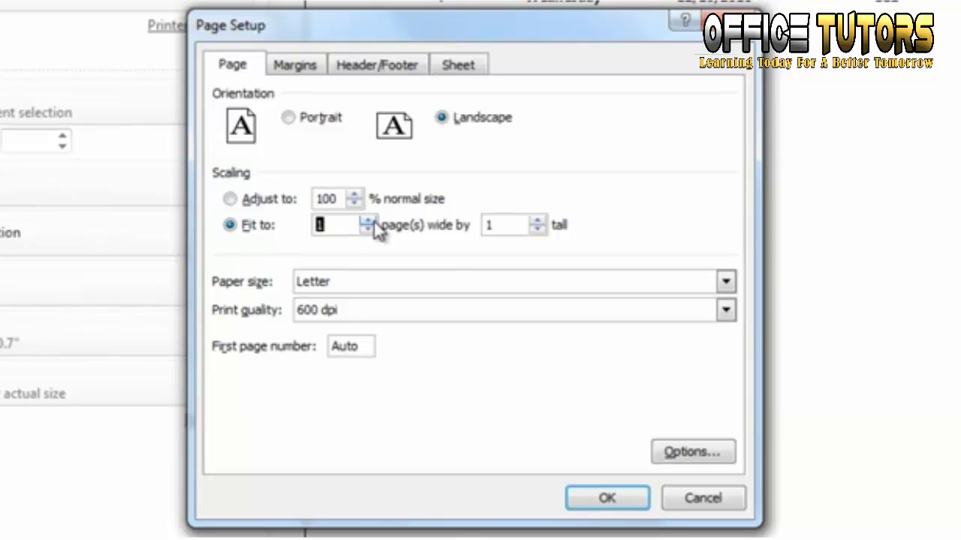
pyautogui.click(541, 219)
pyautogui.click(541, 219)
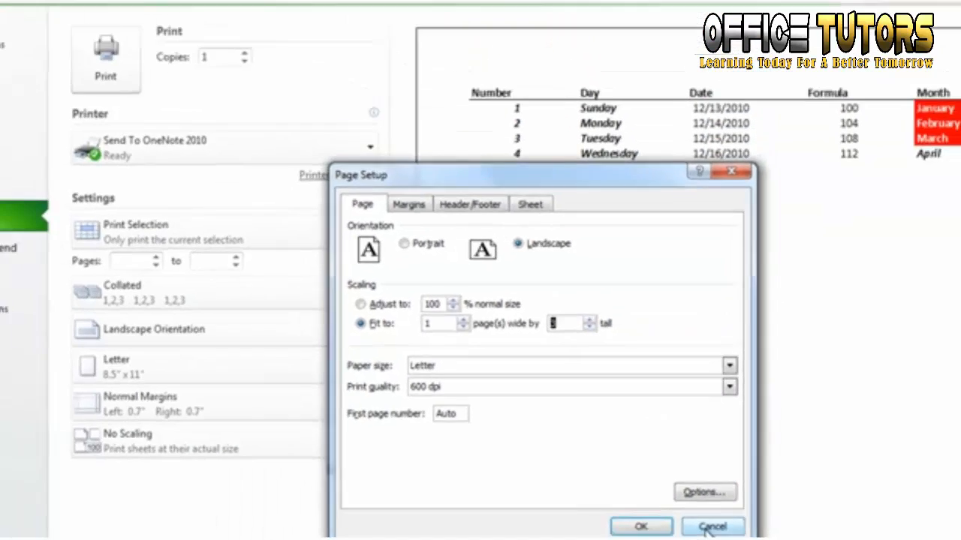
pyautogui.click(710, 529)
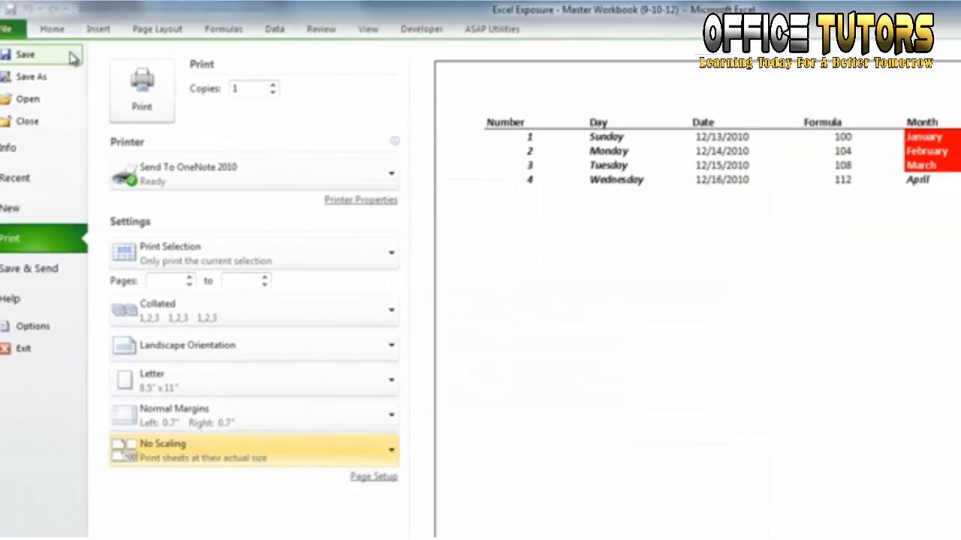